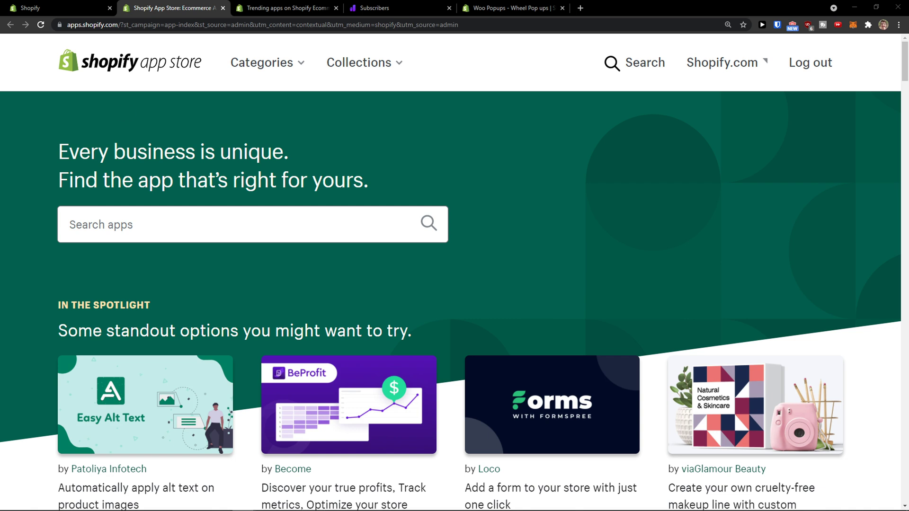
- Search the Shopify App Store for "langify"
left_click(201, 220)
type("langify")
key("Return")
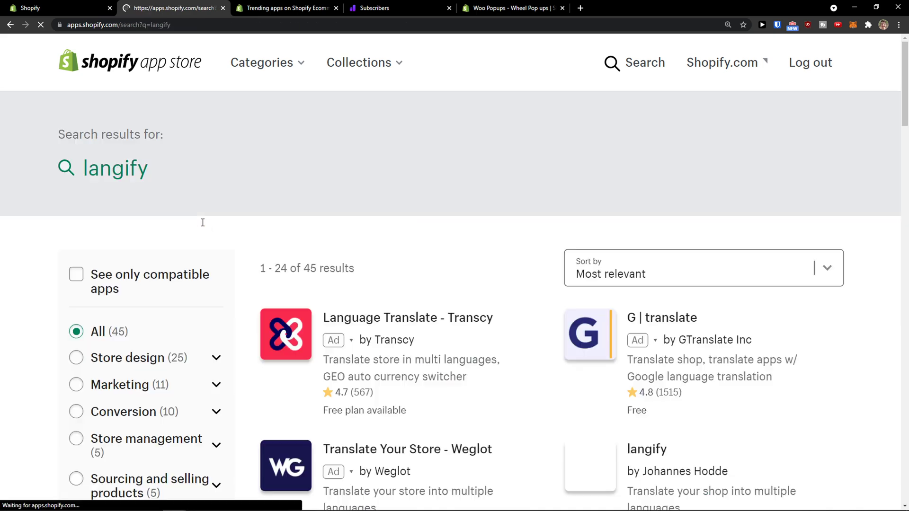
scroll(203, 224, "down", 2)
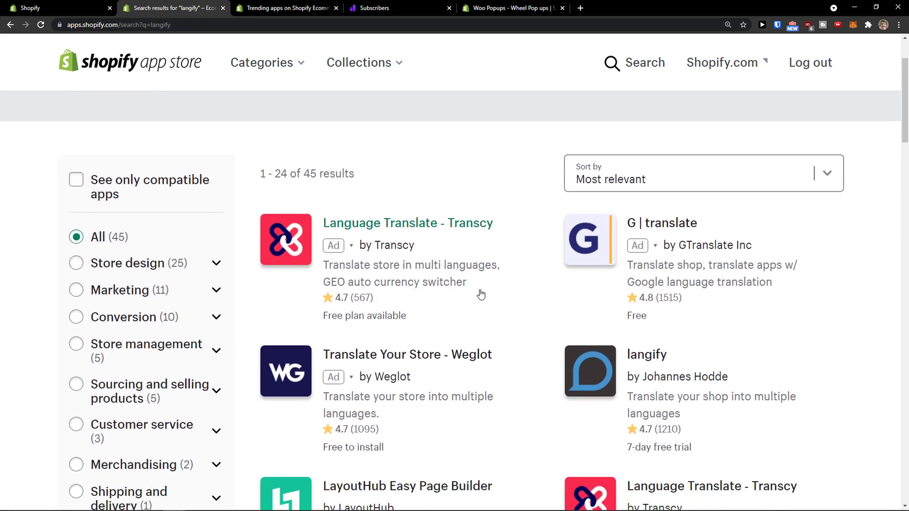
- Open the langify listing and choose to add the app to the store
left_click(638, 363)
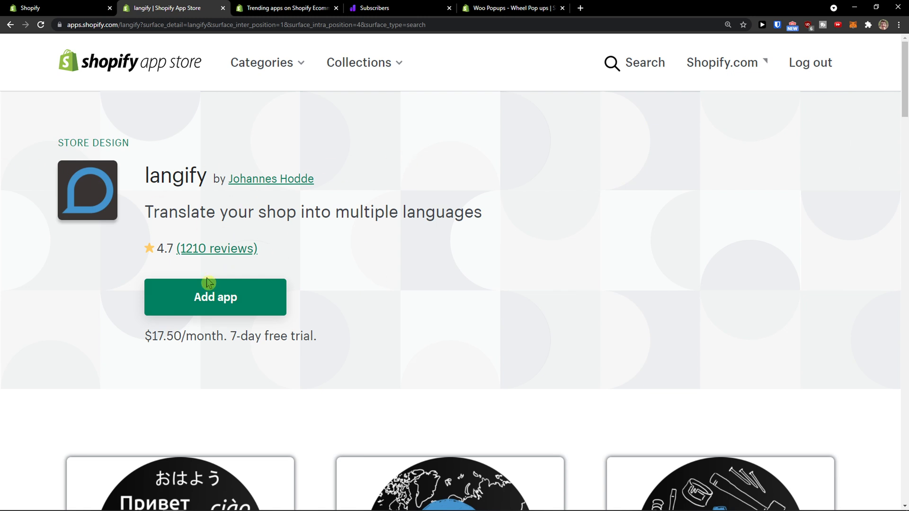
left_click_drag(160, 213, 447, 215)
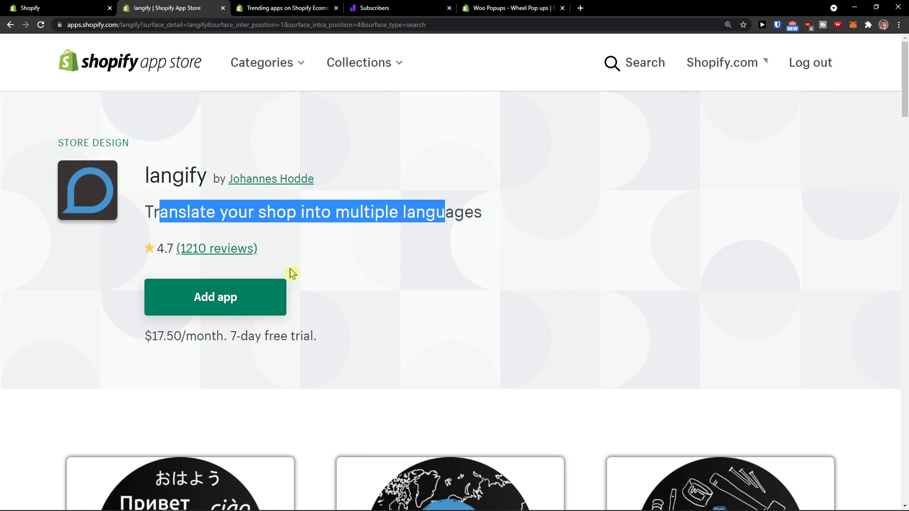
left_click(225, 300)
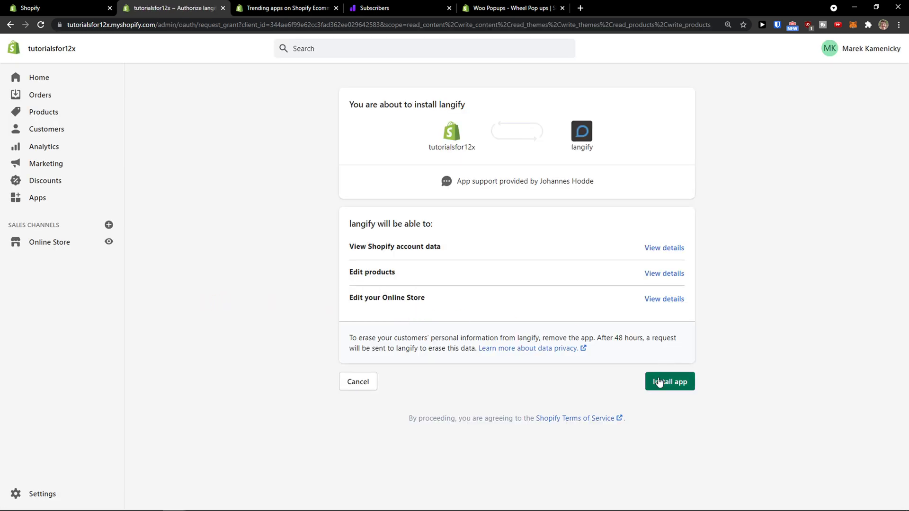
- Install langify, approve its updated permissions, and start the $17.50 Basic Plan 7-day free trial
left_click(661, 381)
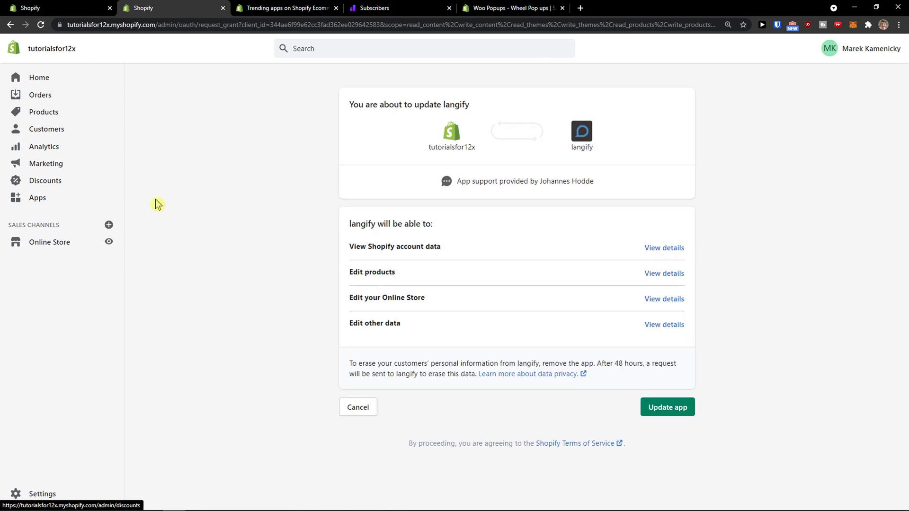
left_click(683, 411)
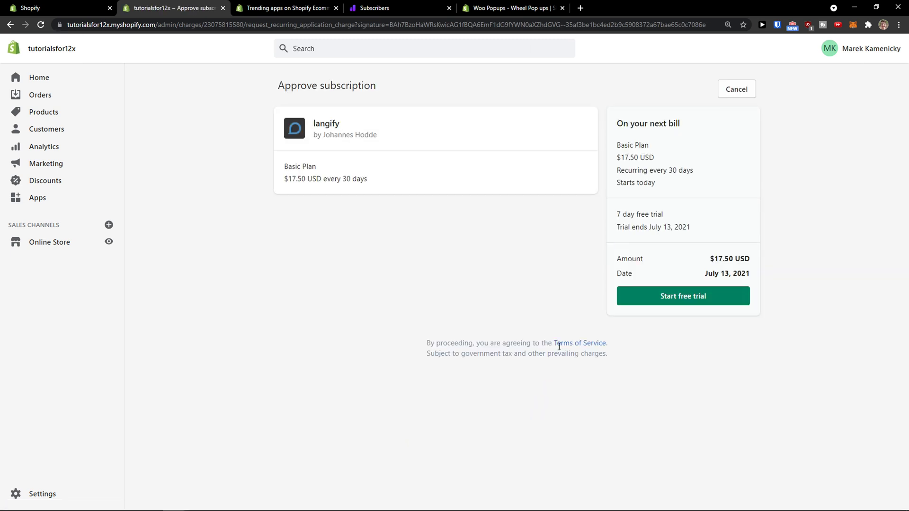
left_click(645, 296)
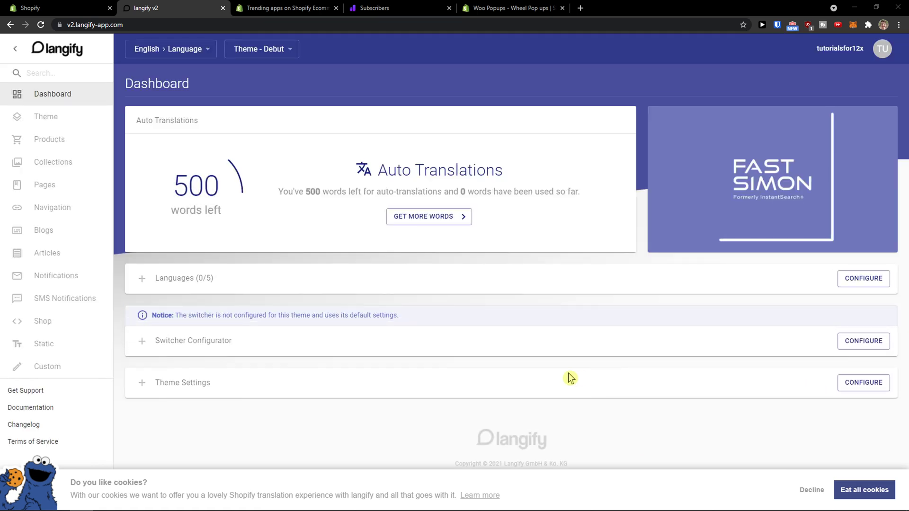
- Dismiss the cookie notice and start creating a new store language
left_click(864, 495)
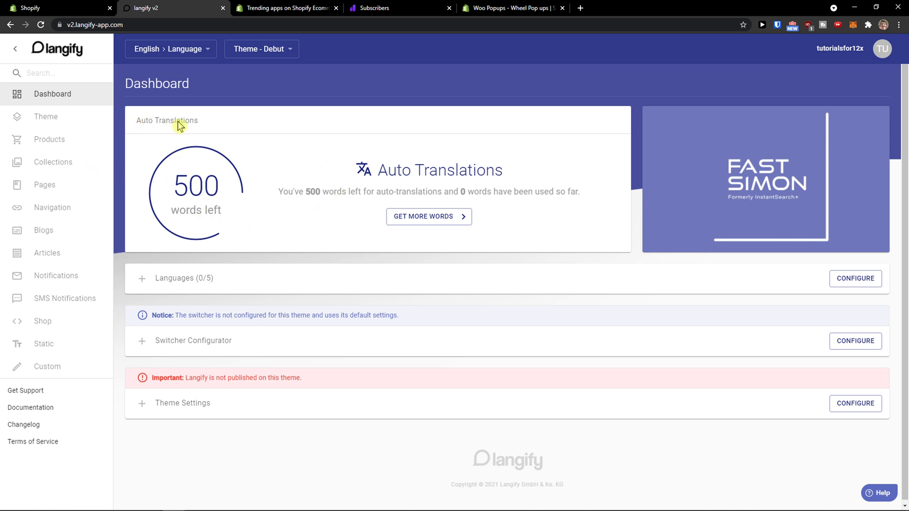
left_click(142, 283)
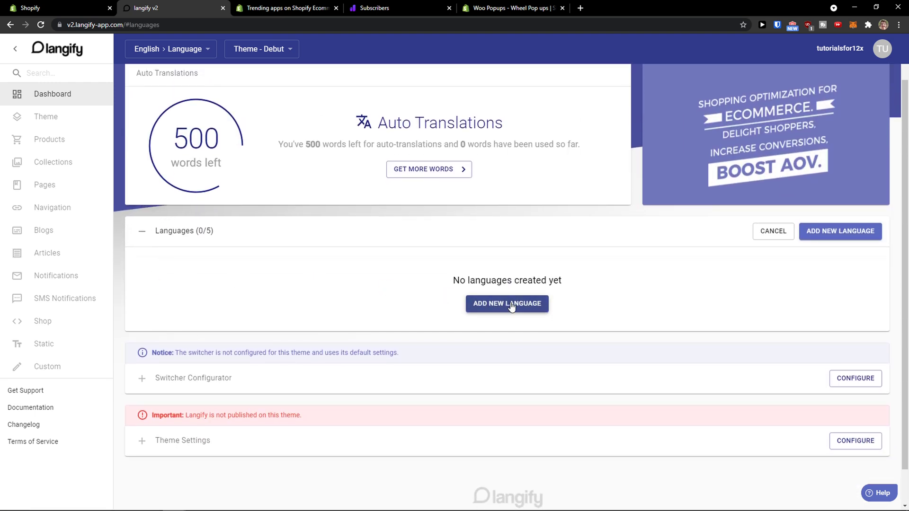
left_click(511, 303)
- Choose Slovak (sk) as the new language and save it
left_click(444, 249)
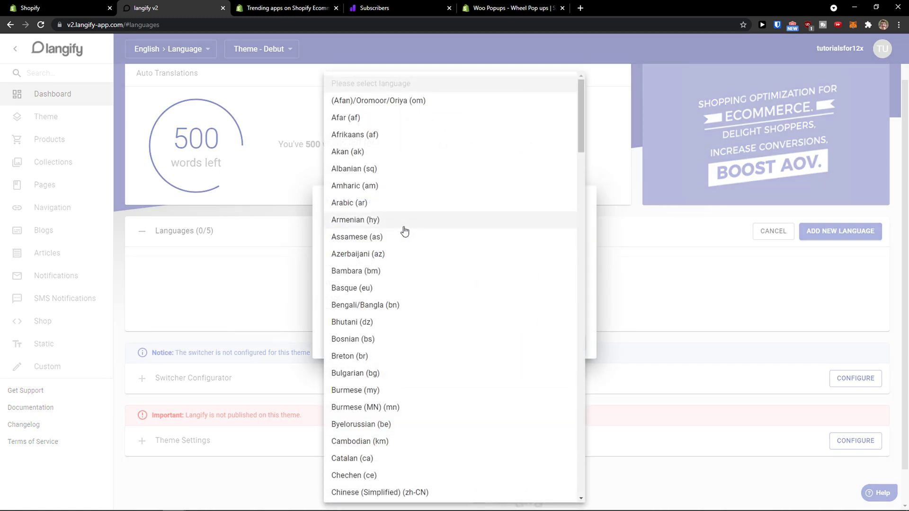
scroll(403, 170, "down", 13)
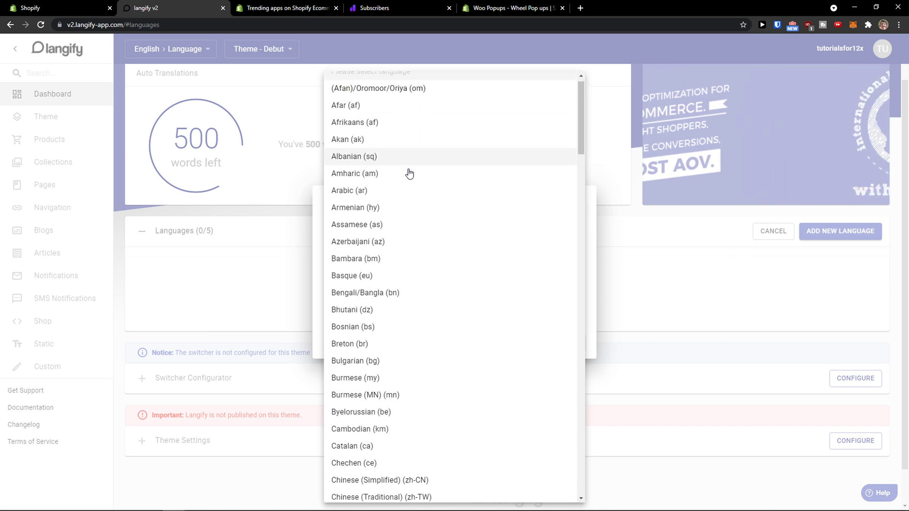
scroll(409, 198, "down", 18)
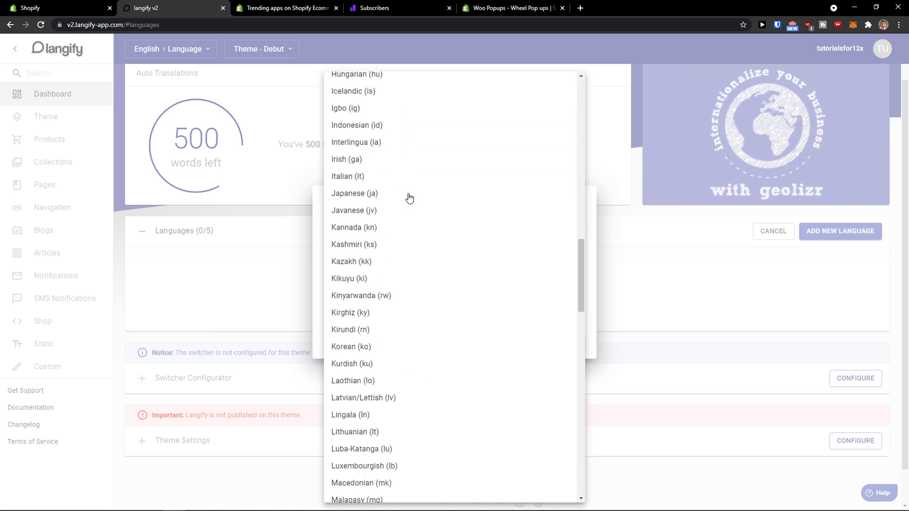
scroll(410, 196, "down", 4)
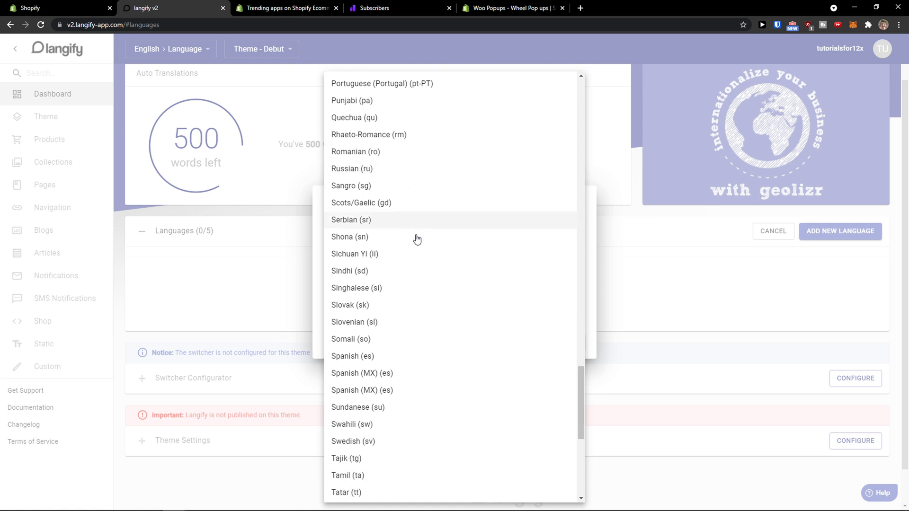
left_click(414, 309)
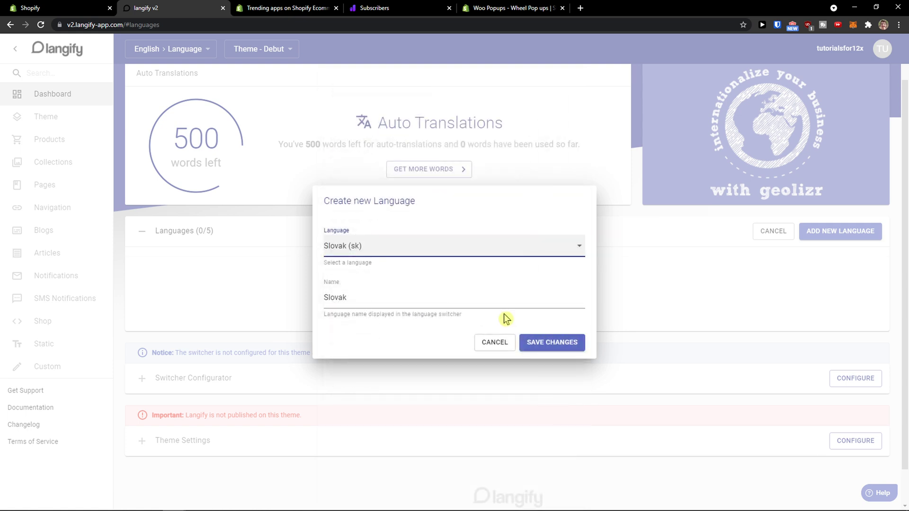
left_click(573, 344)
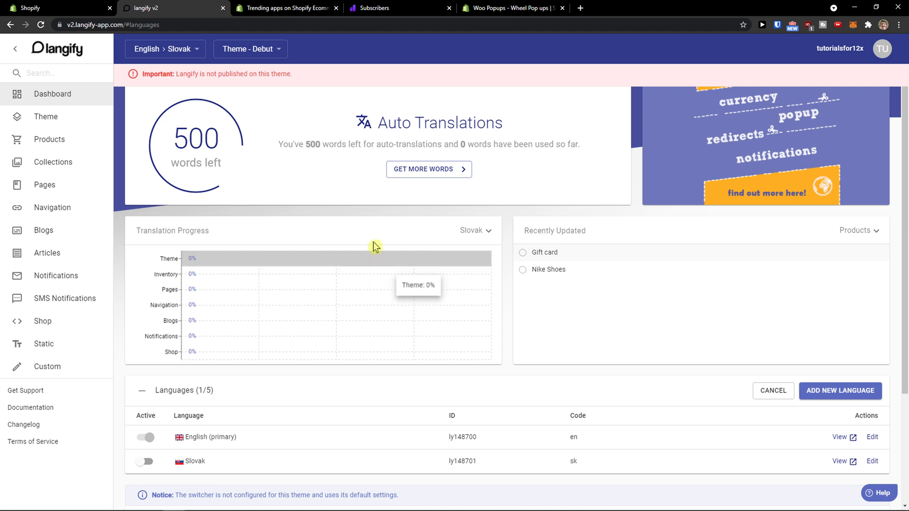
- Scroll the dashboard to check Slovak under Languages and Translation Progress
scroll(249, 283, "down", 3)
scroll(278, 304, "up", 3)
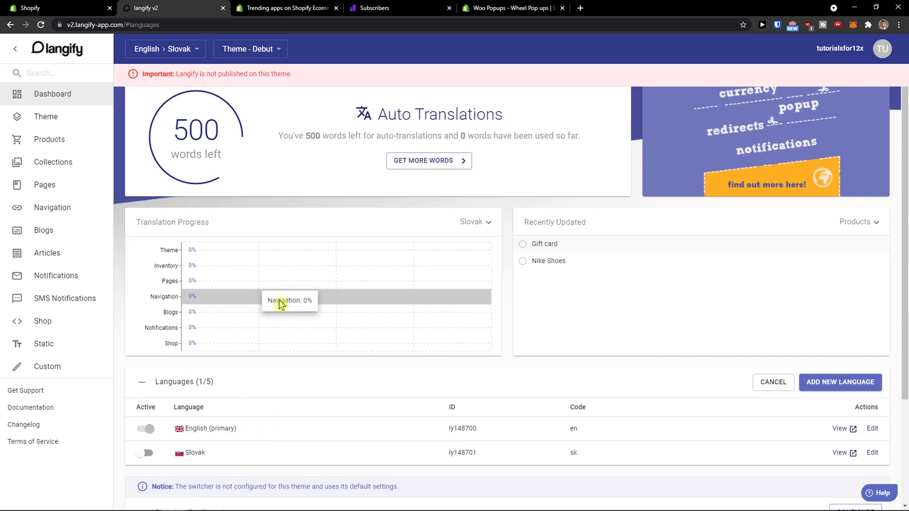
scroll(206, 244, "up", 1)
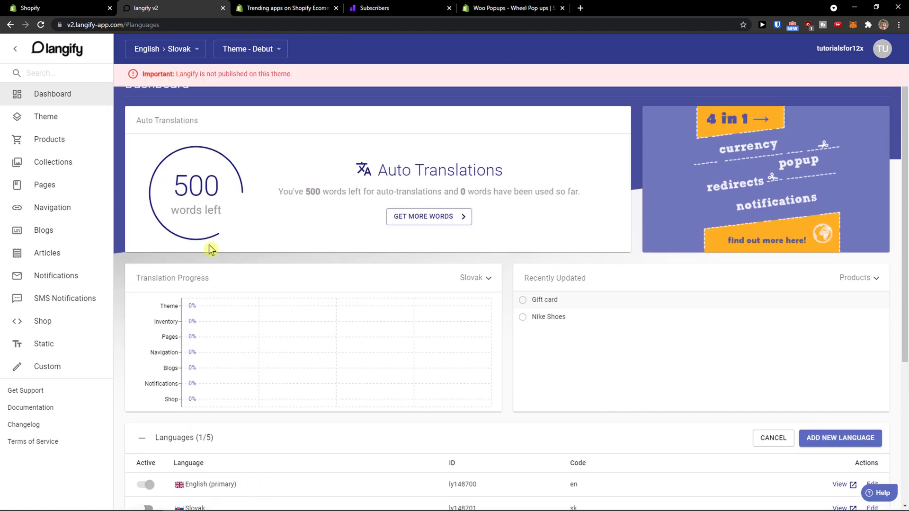
scroll(720, 89, "down", 8)
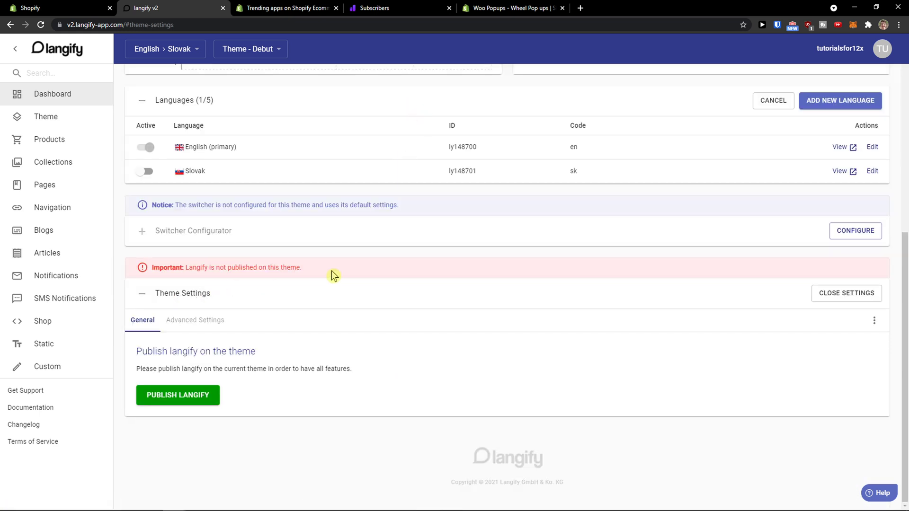
scroll(334, 274, "up", 2)
scroll(351, 290, "up", 4)
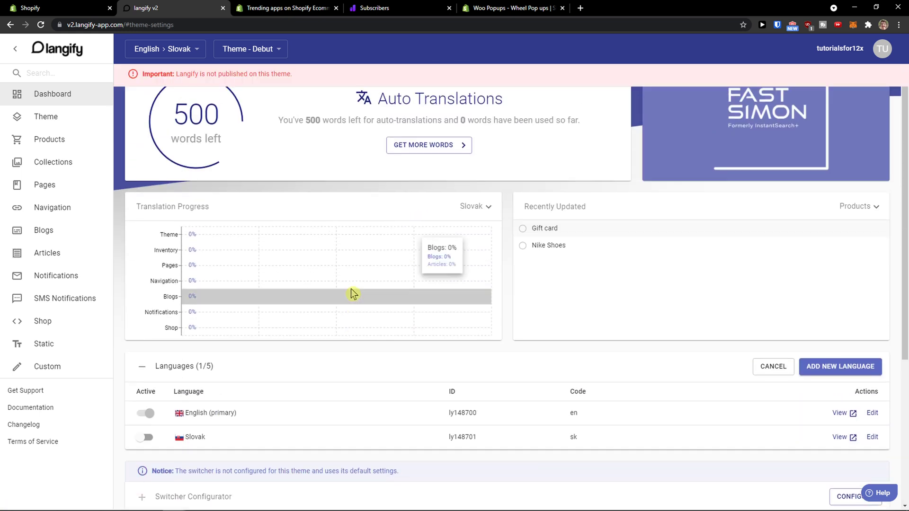
scroll(351, 294, "down", 2)
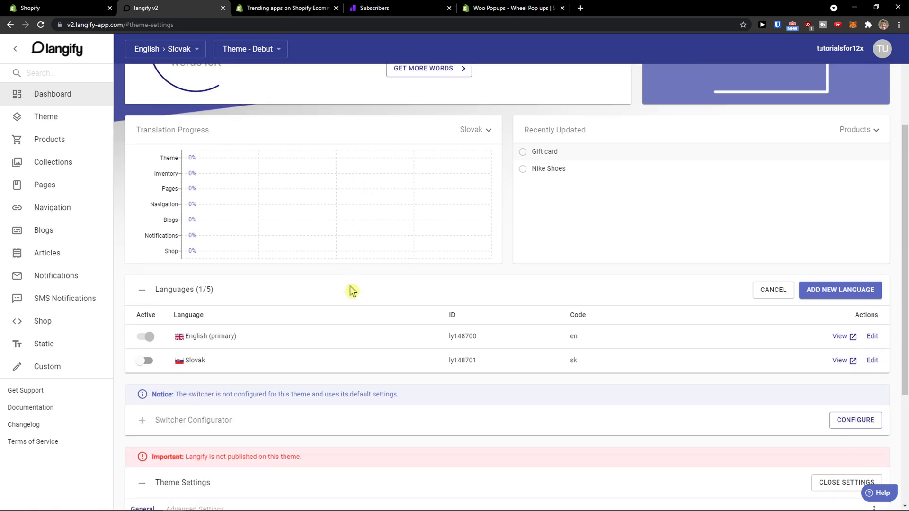
- Visit the Debut theme page, then return to the dashboard with a background dashboard tab open
left_click(47, 114)
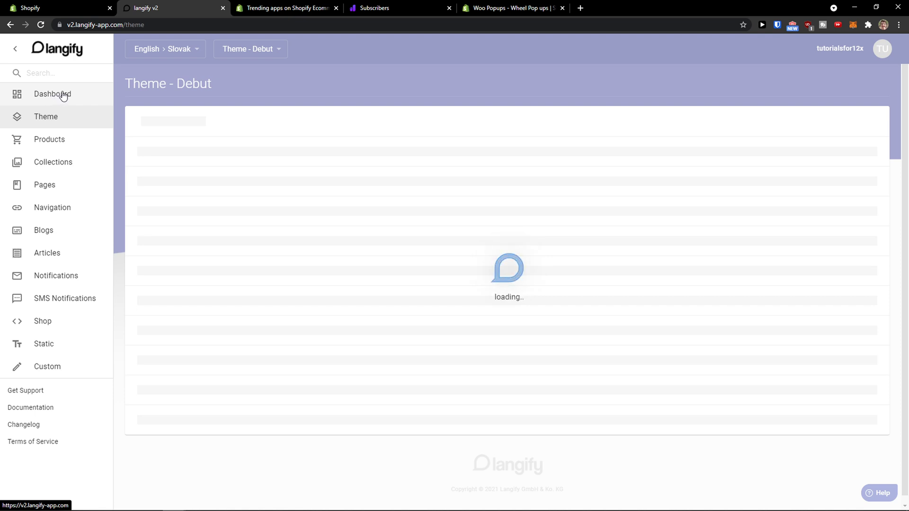
middle_click(62, 95)
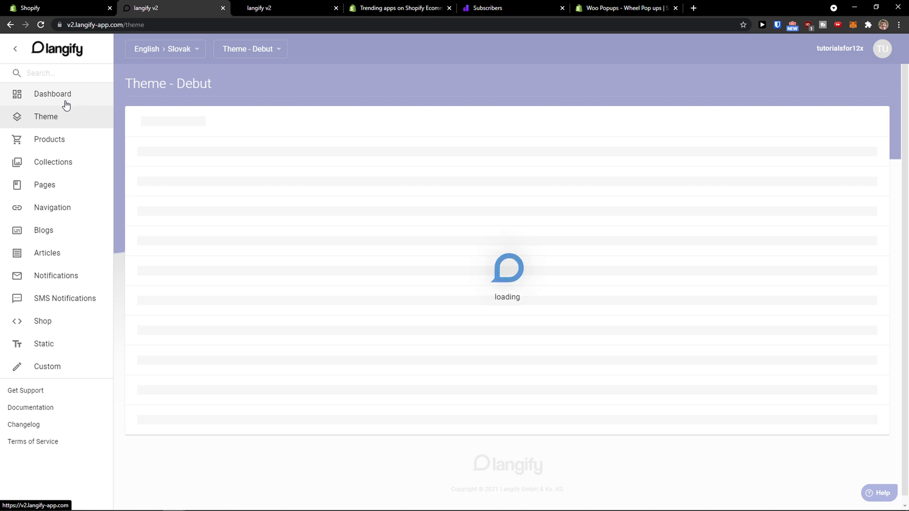
left_click(66, 104)
scroll(232, 269, "down", 3)
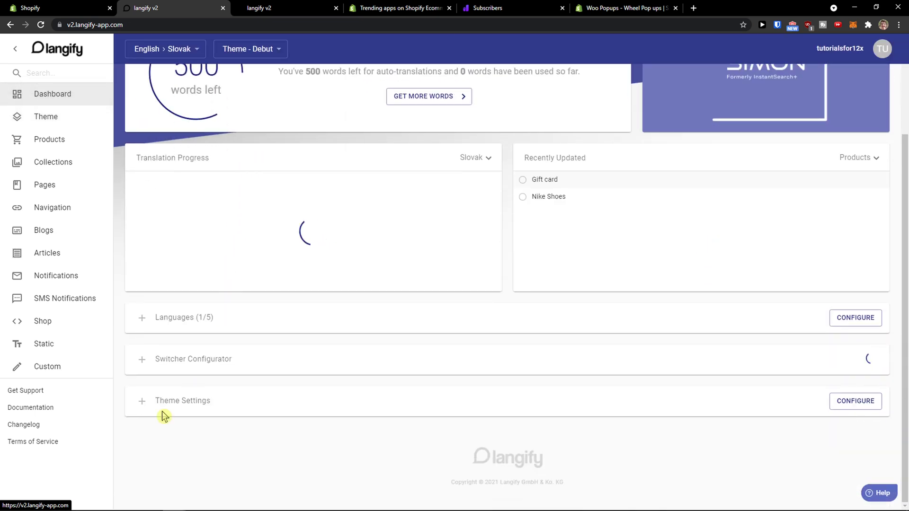
- Publish langify on the Debut theme from the theme settings section
left_click(142, 410)
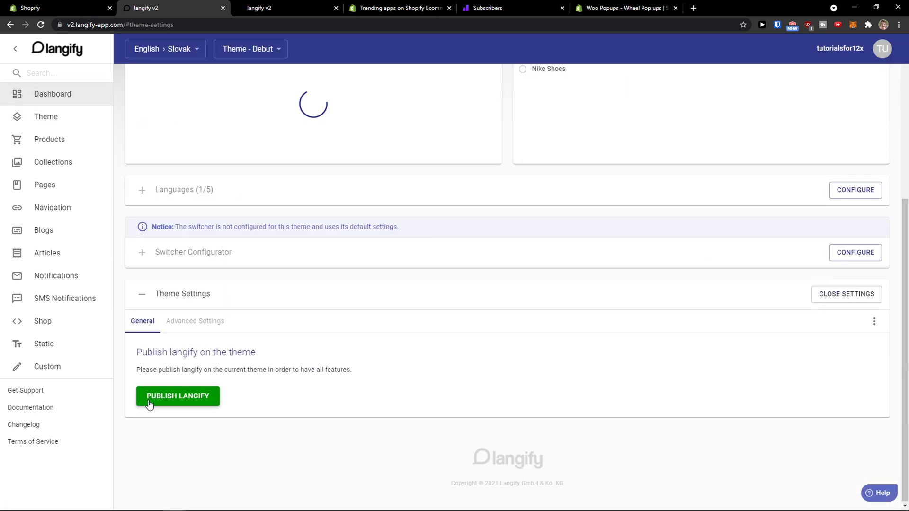
left_click(182, 401)
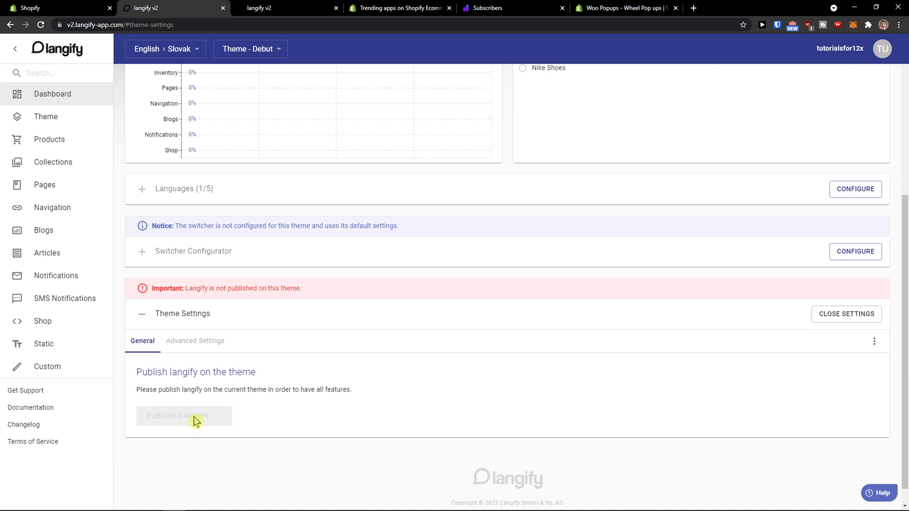
left_click_drag(163, 372, 294, 388)
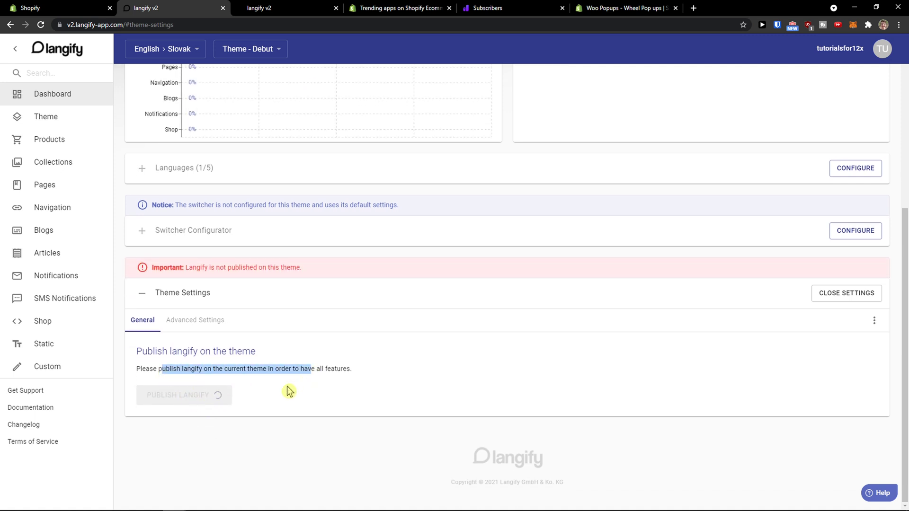
- Open the Debut theme's translation strings page
scroll(203, 344, "up", 2)
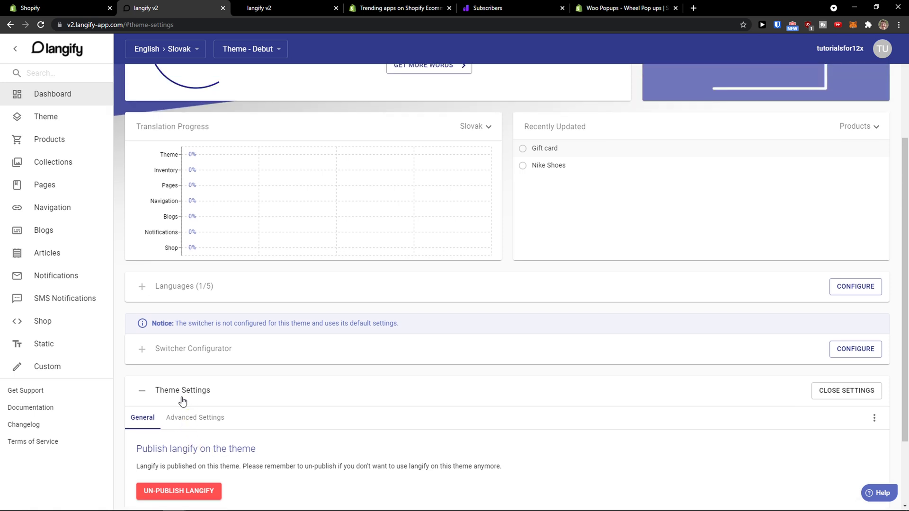
scroll(144, 352, "up", 5)
scroll(558, 294, "down", 3)
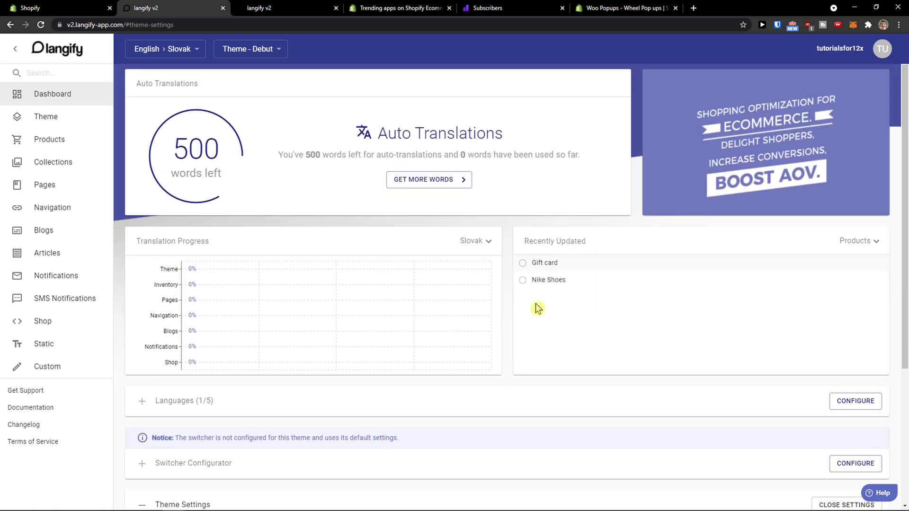
left_click(51, 119)
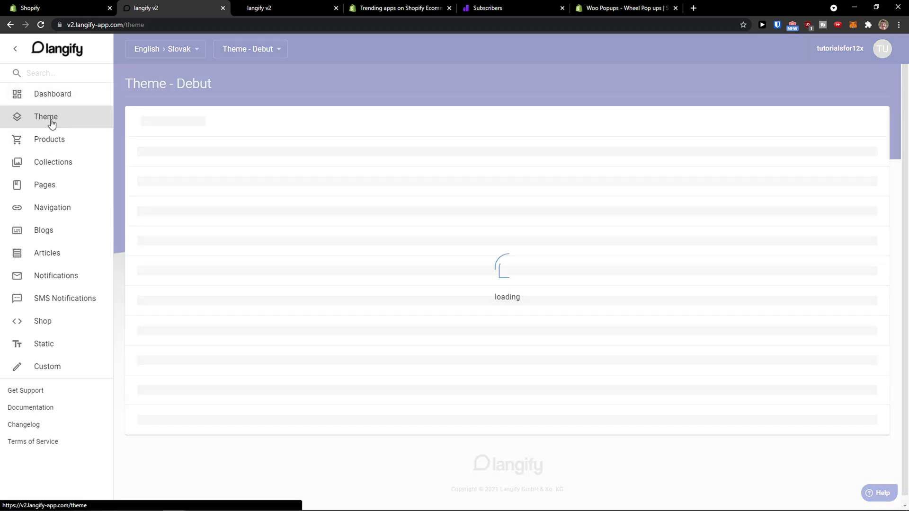
- Open theme translations in a new tab, then open the Gift card product's translations
middle_click(85, 119)
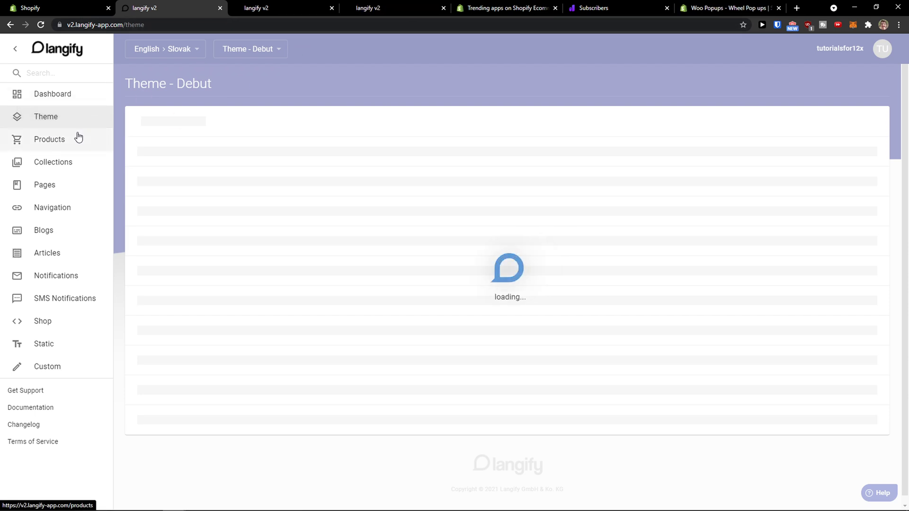
left_click(78, 138)
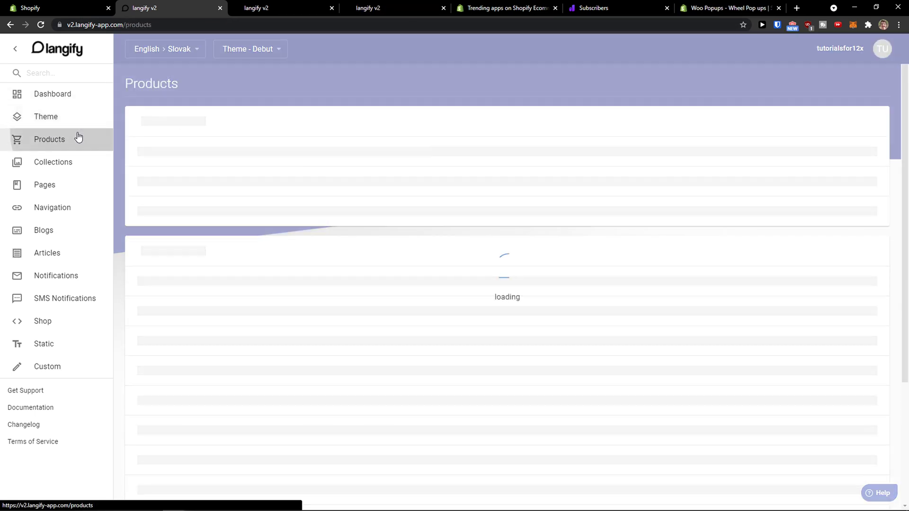
left_click(81, 100)
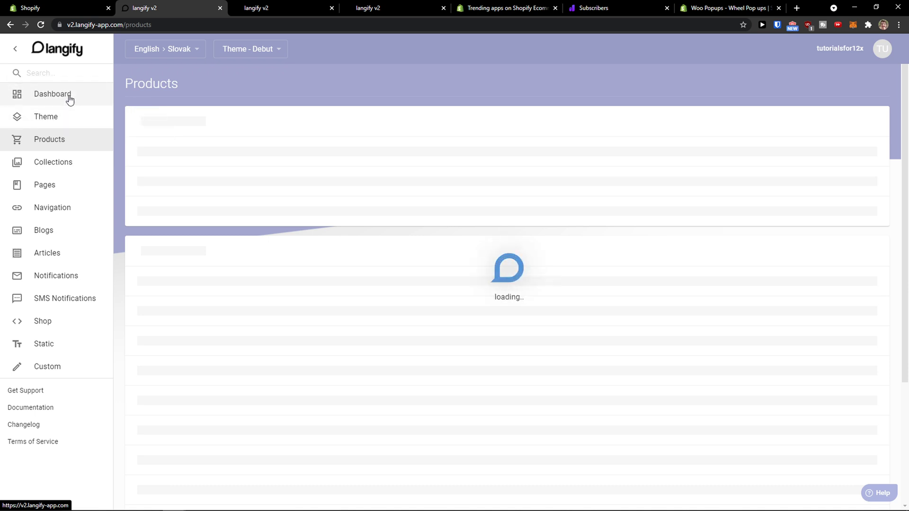
left_click(70, 98)
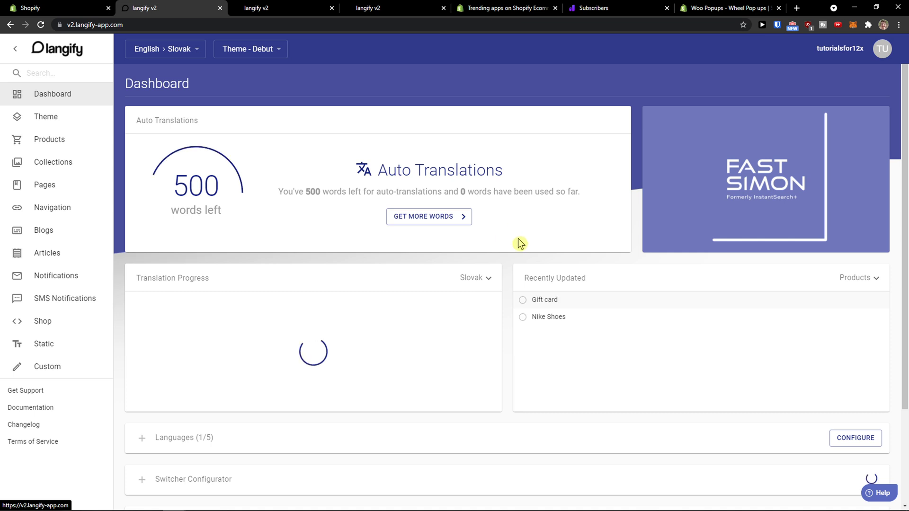
left_click(523, 301)
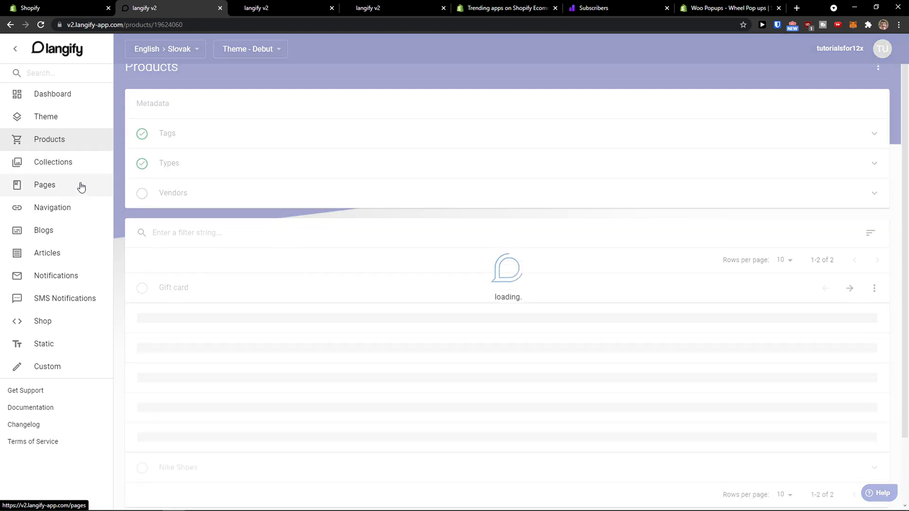
- Check the other tabs, toggle the Switcher Configurator, and return to Gift card's translations
scroll(128, 167, "down", 2)
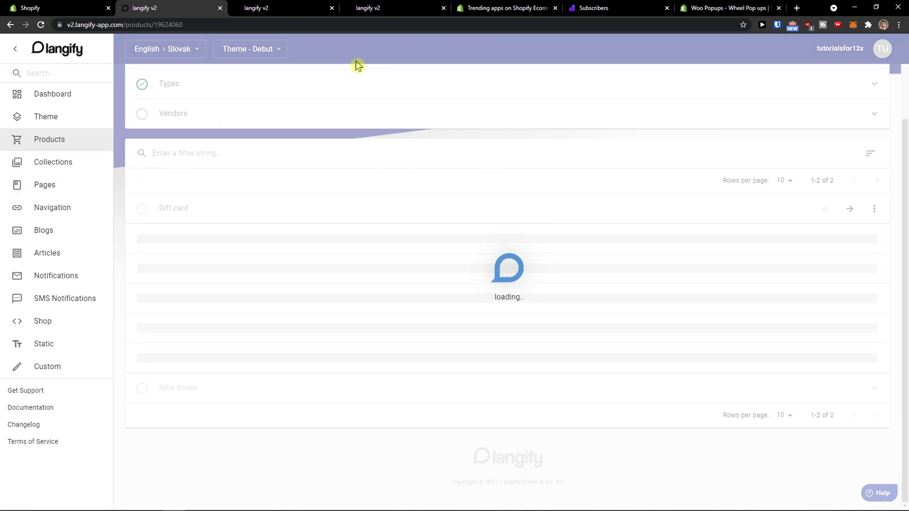
left_click(256, 8)
scroll(204, 132, "down", 4)
left_click(384, 8)
left_click(279, 7)
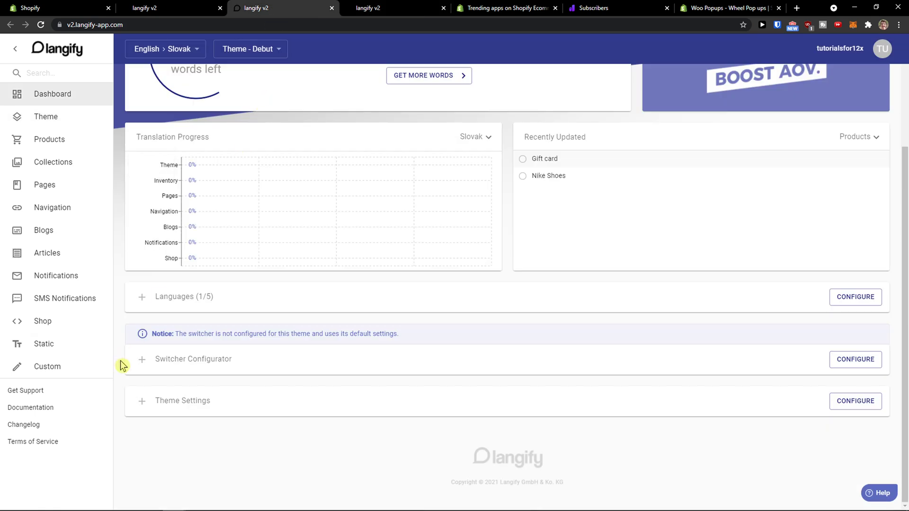
left_click(139, 360)
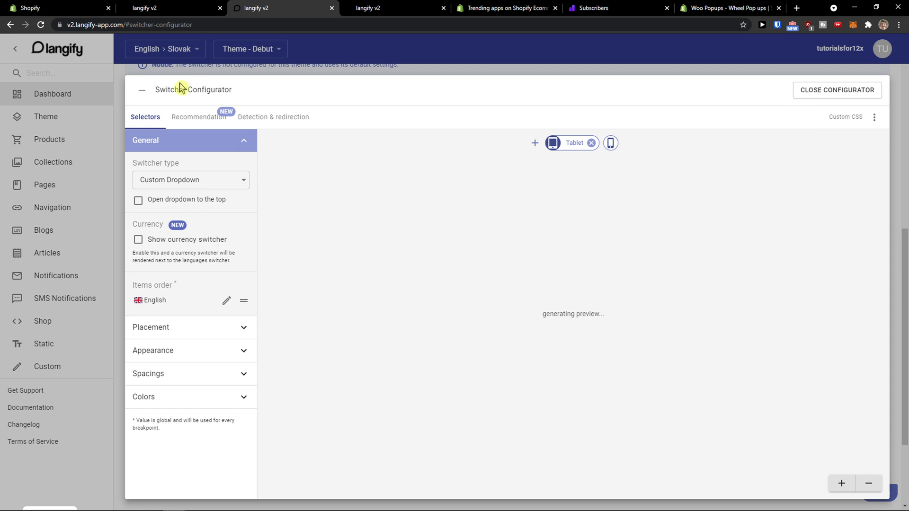
left_click(848, 94)
left_click(179, 8)
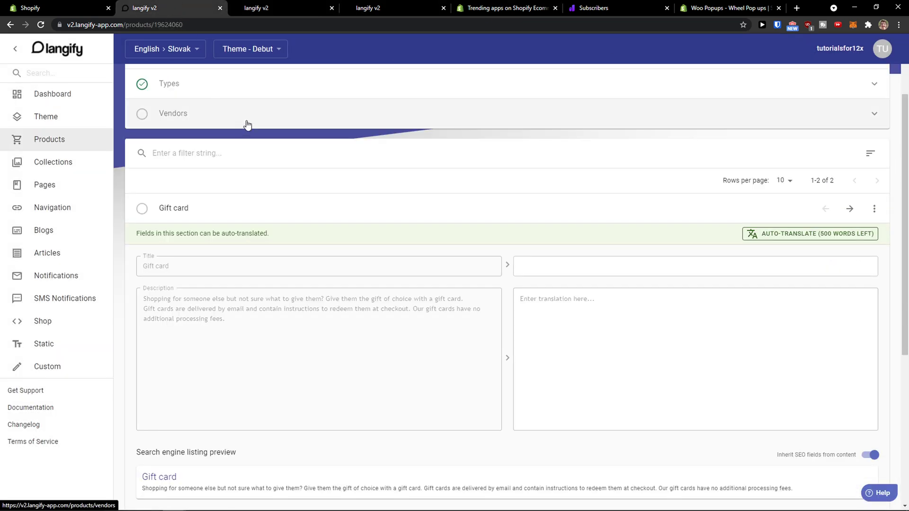
- Auto-translate Nike Shoes into Slovak: title 'Topánky Nike', description 123
scroll(240, 191, "down", 5)
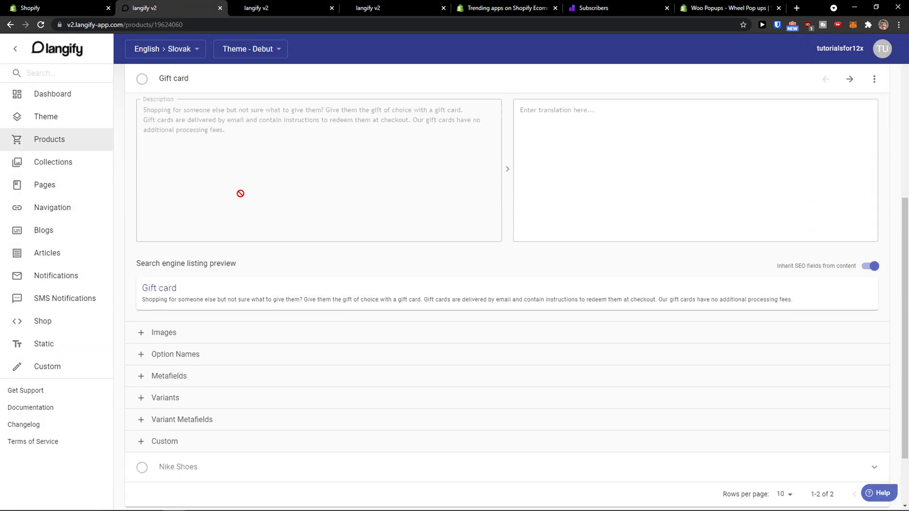
scroll(241, 194, "down", 1)
left_click(157, 398)
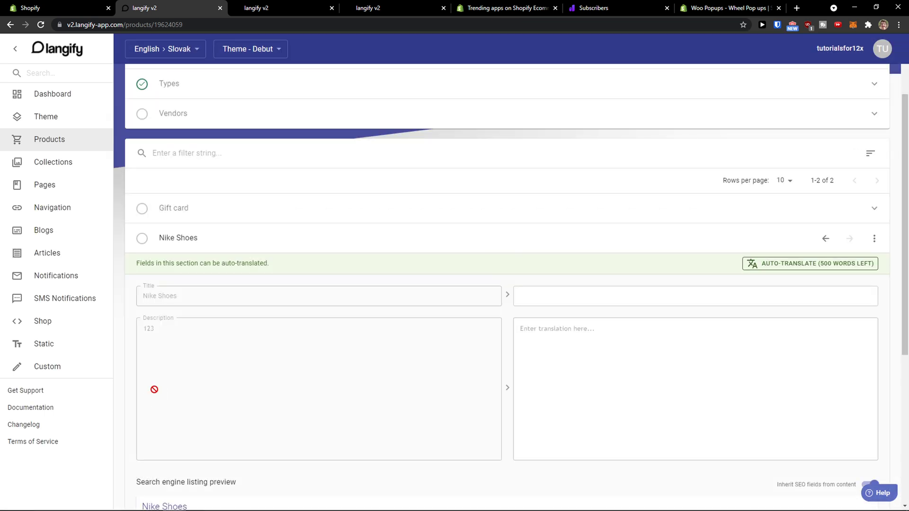
left_click(589, 297)
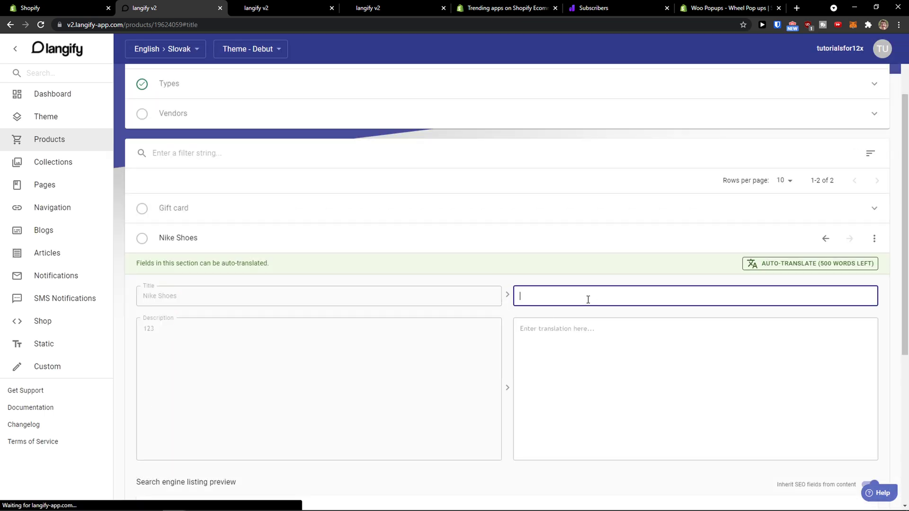
left_click(776, 264)
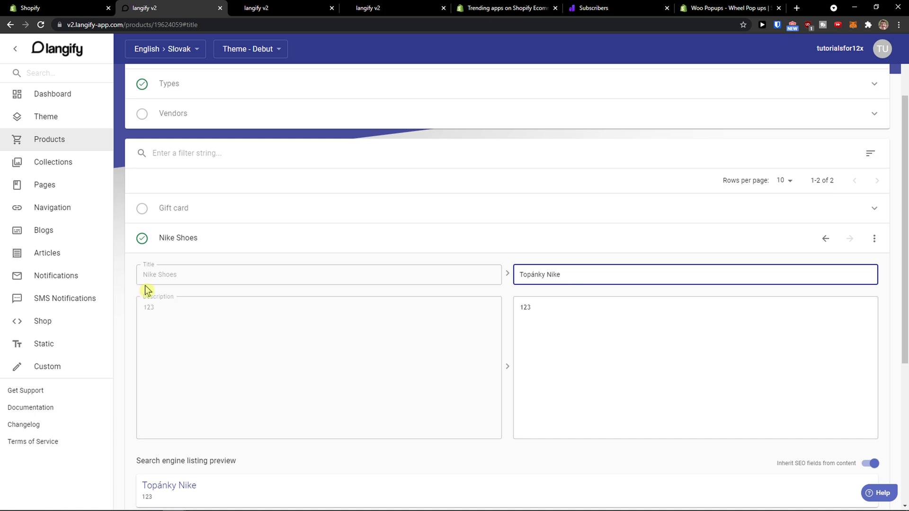
- Review Nike Shoes' Slovak fields, then go to the store Pages translation list
scroll(472, 328, "down", 5)
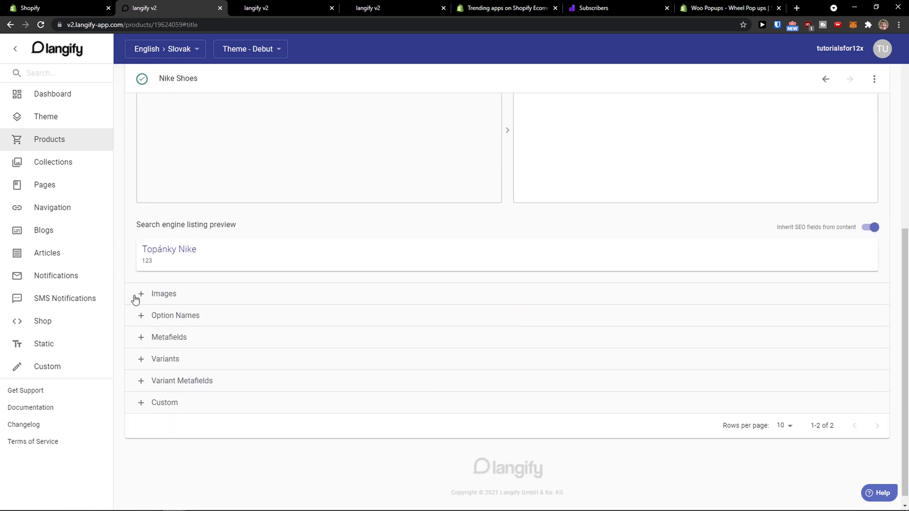
scroll(142, 363, "up", 6)
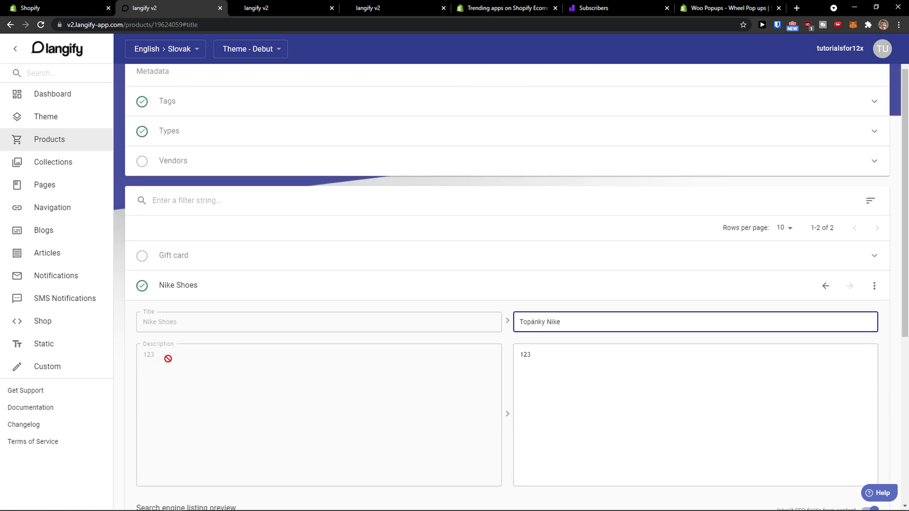
scroll(704, 327, "down", 5)
scroll(704, 345, "down", 1)
scroll(703, 350, "up", 6)
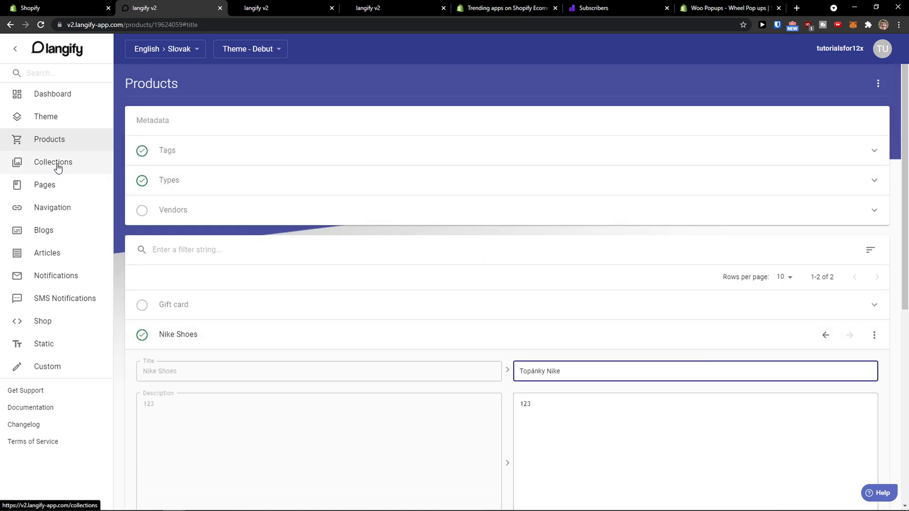
left_click(47, 190)
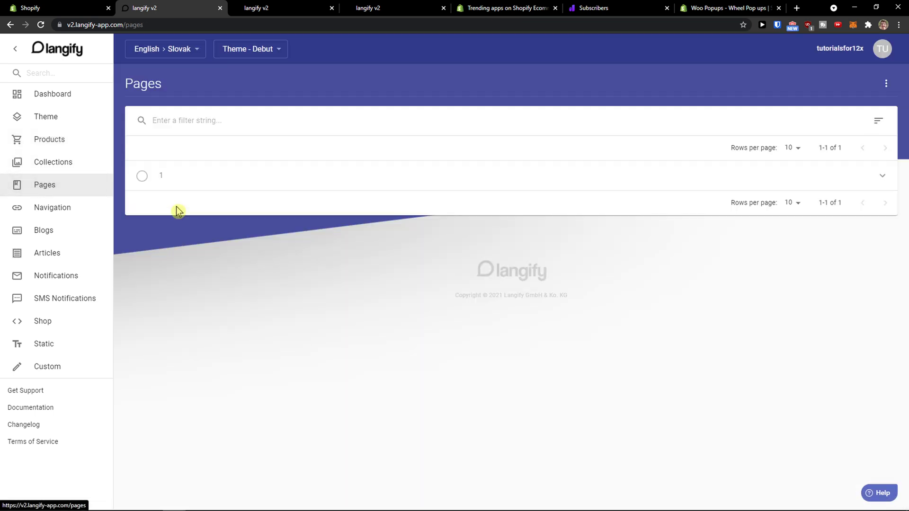
- Auto-translate page 1's Slovak title and description to 1 and save with Ctrl+S
left_click(151, 183)
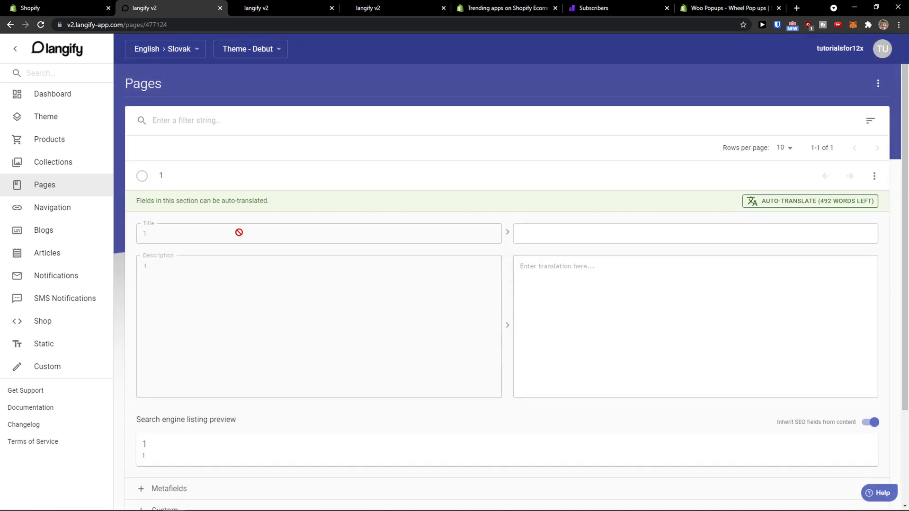
left_click(592, 229)
left_click(758, 202)
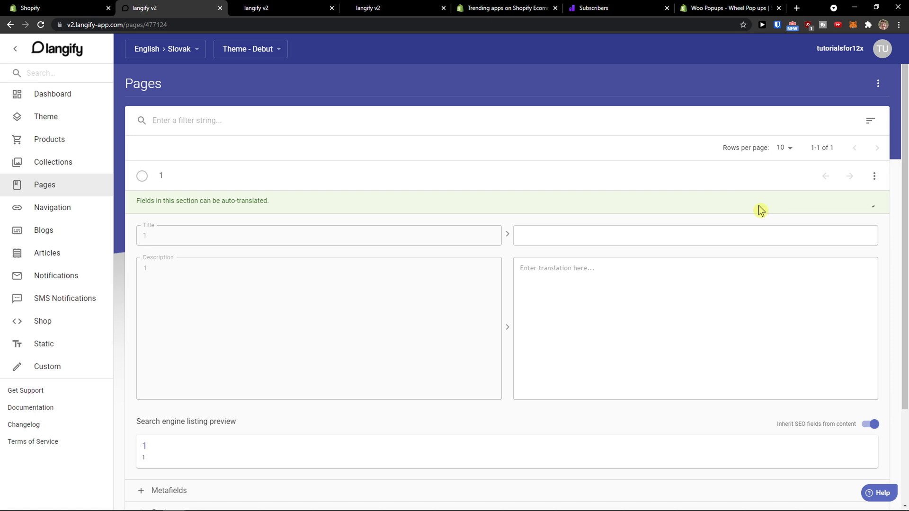
key("ctrl+s")
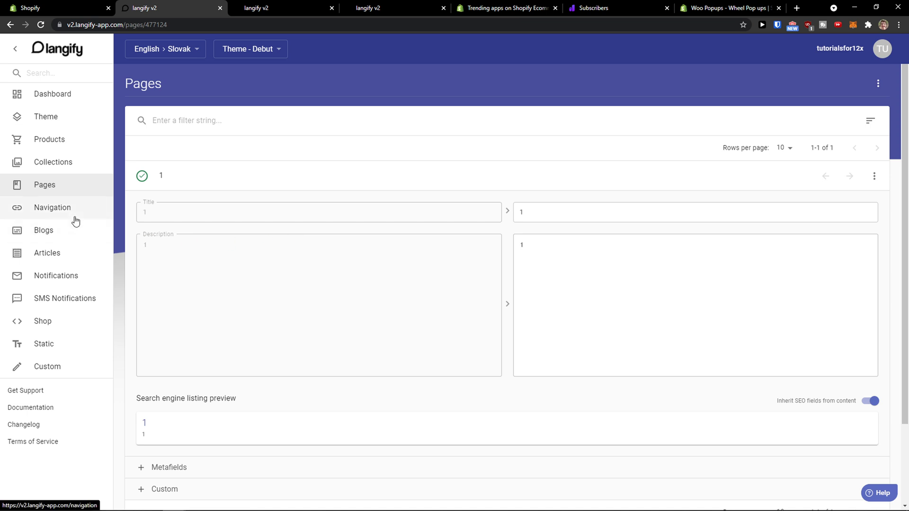
left_click(59, 125)
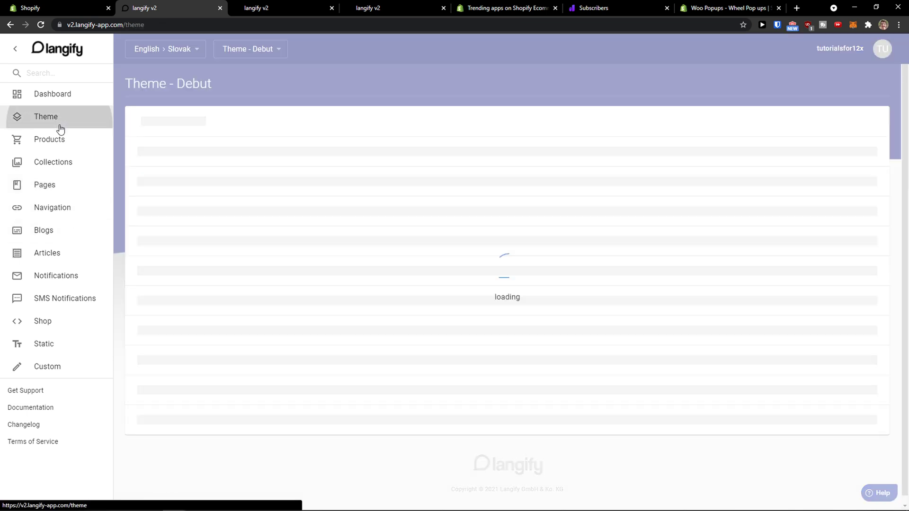
- Expand the Debut theme's Cart strings and machine-translate them all into Slovak
left_click(364, 7)
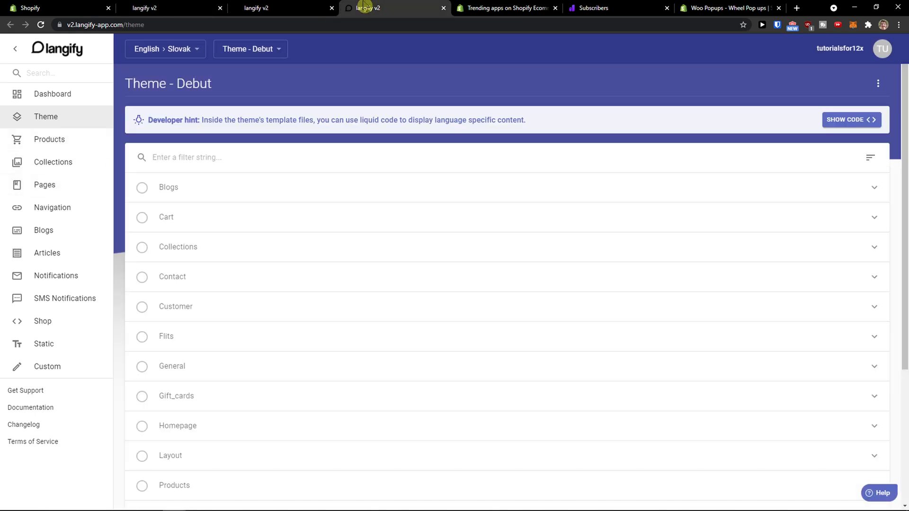
scroll(208, 177, "down", 1)
left_click(304, 6)
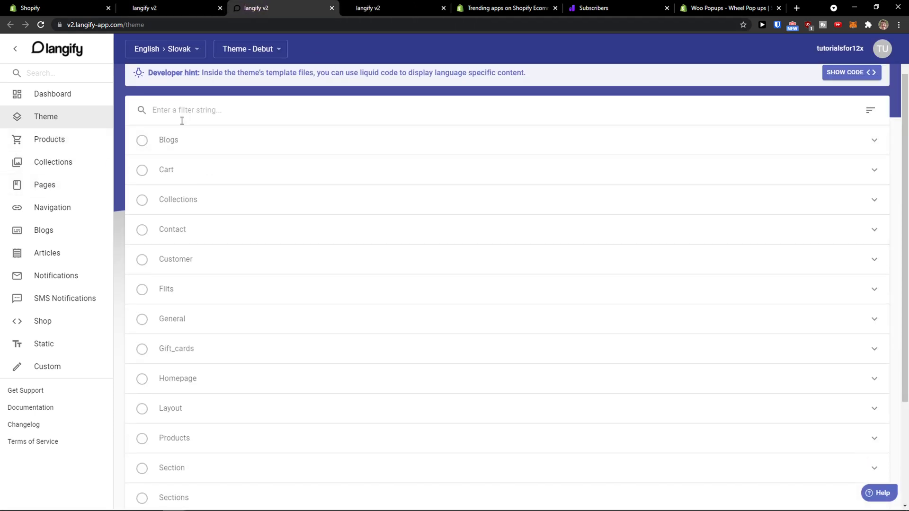
scroll(148, 150, "down", 1)
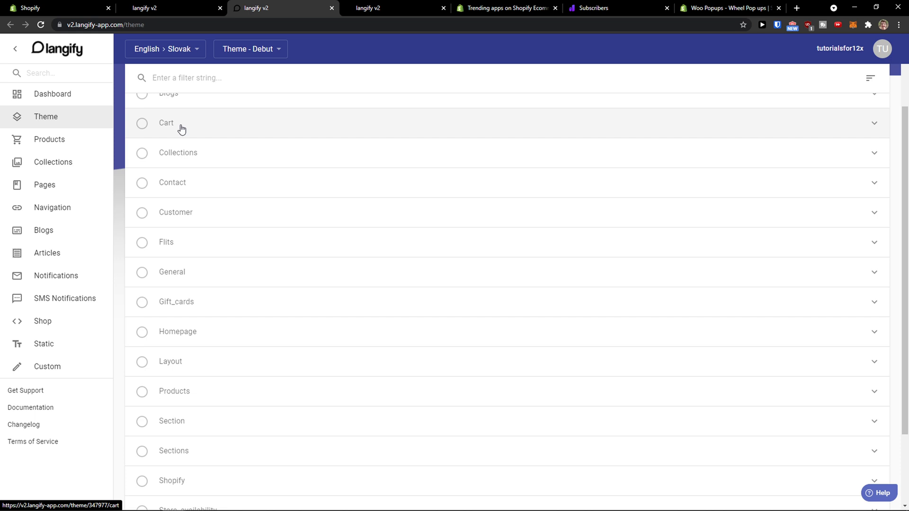
left_click(181, 129)
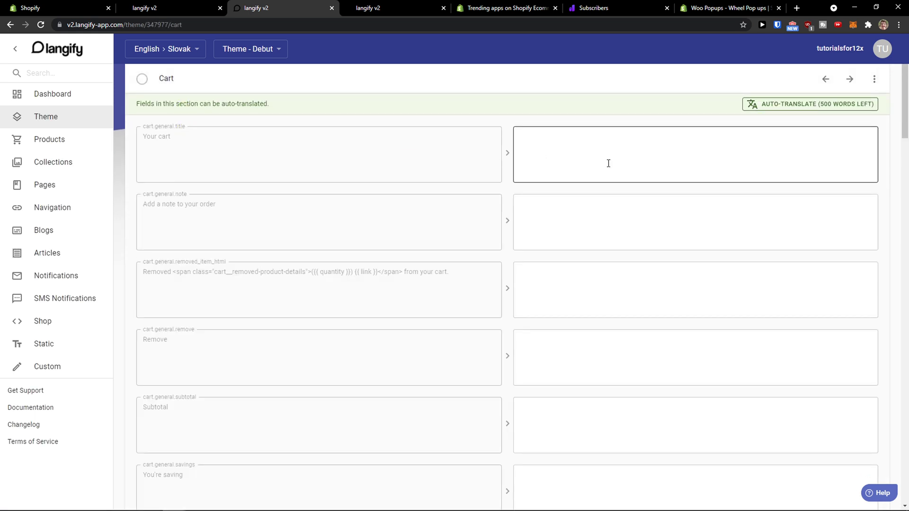
scroll(710, 161, "up", 1)
left_click(830, 152)
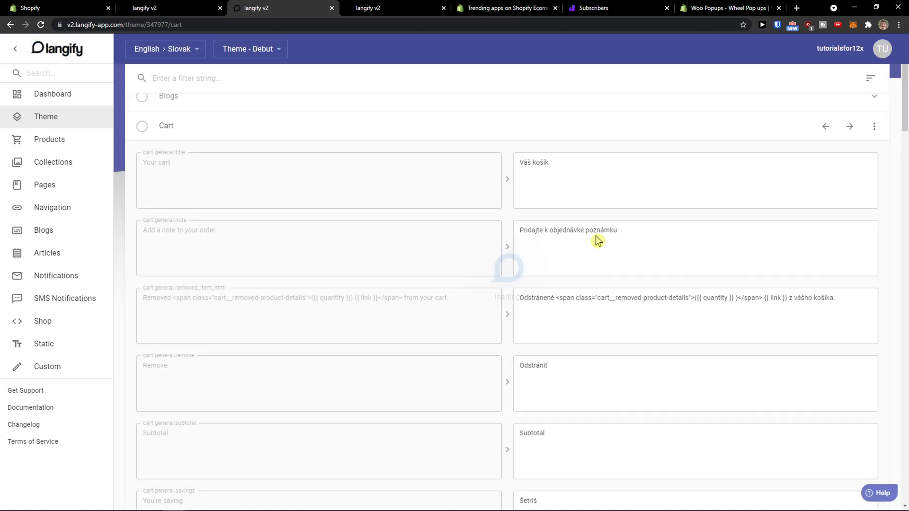
- Scroll through the Slovak Cart strings down to the Store_availability section
scroll(601, 235, "down", 6)
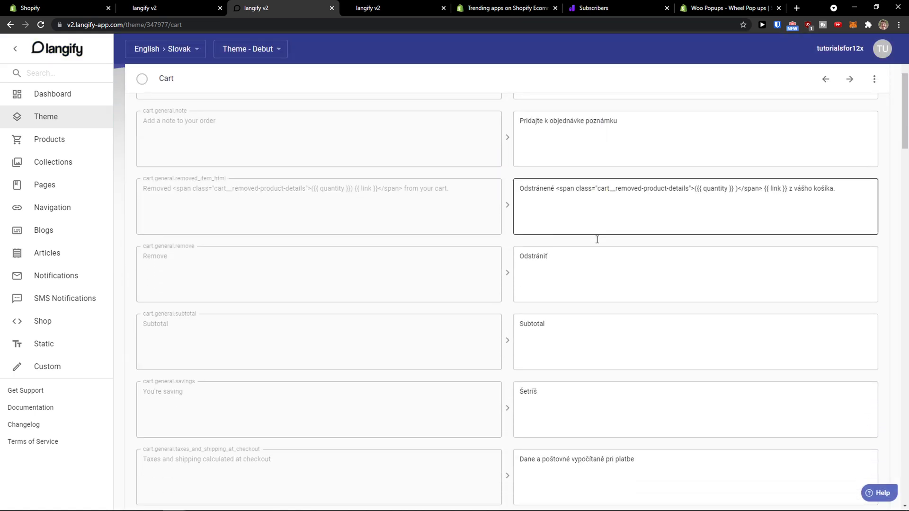
scroll(597, 240, "down", 10)
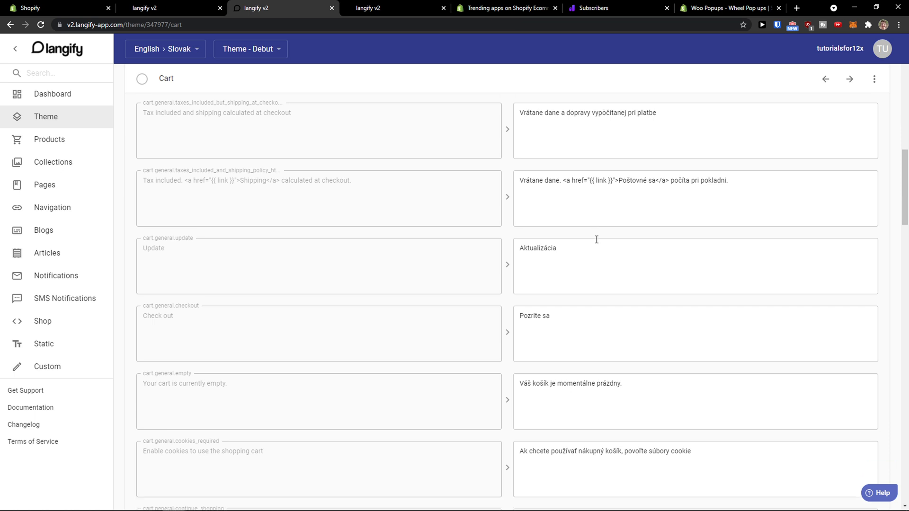
scroll(597, 240, "down", 1)
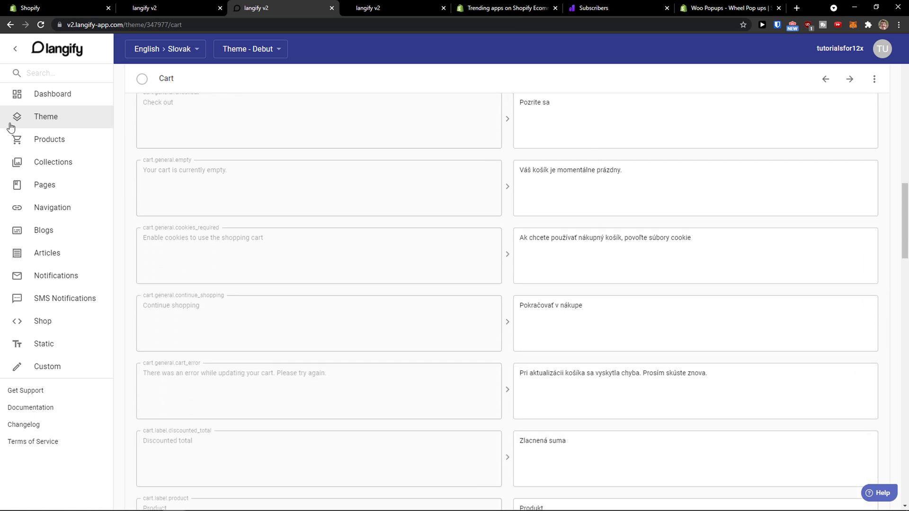
mouse_move(342, 504)
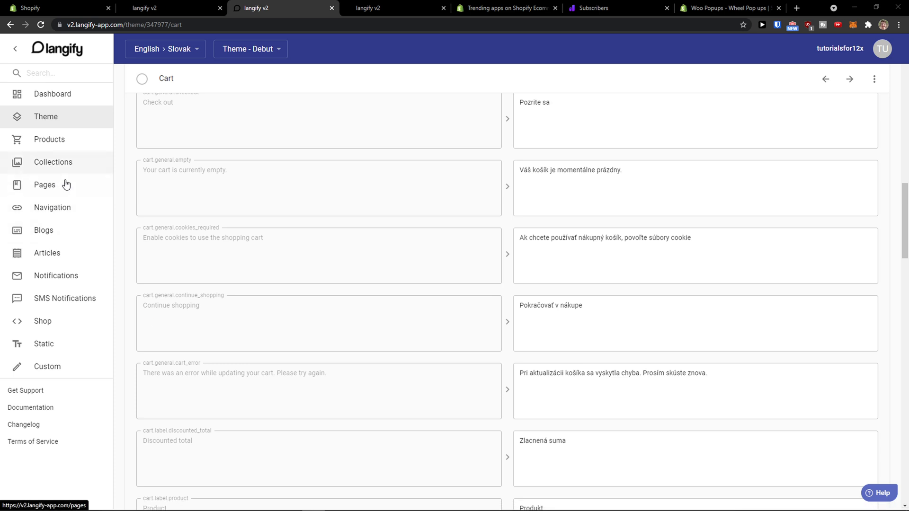
scroll(408, 283, "down", 3)
scroll(408, 282, "down", 5)
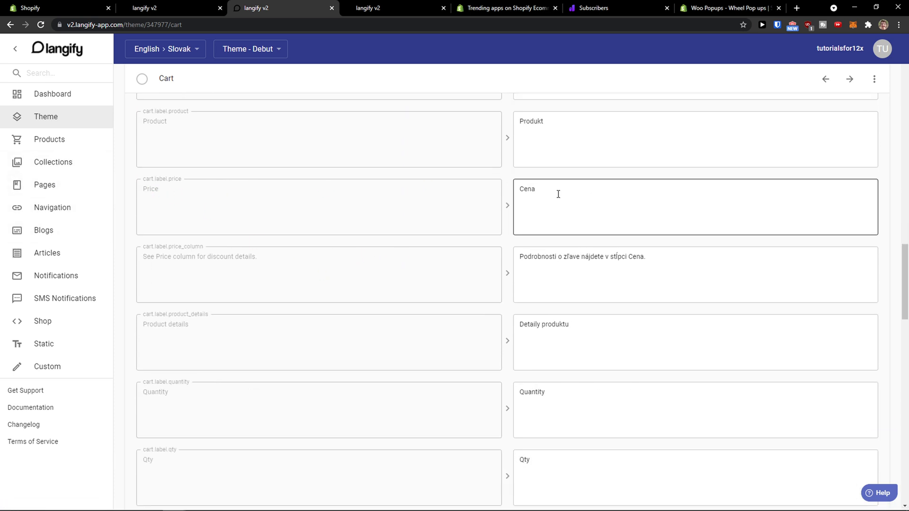
scroll(558, 194, "down", 8)
scroll(529, 199, "down", 9)
scroll(529, 199, "down", 7)
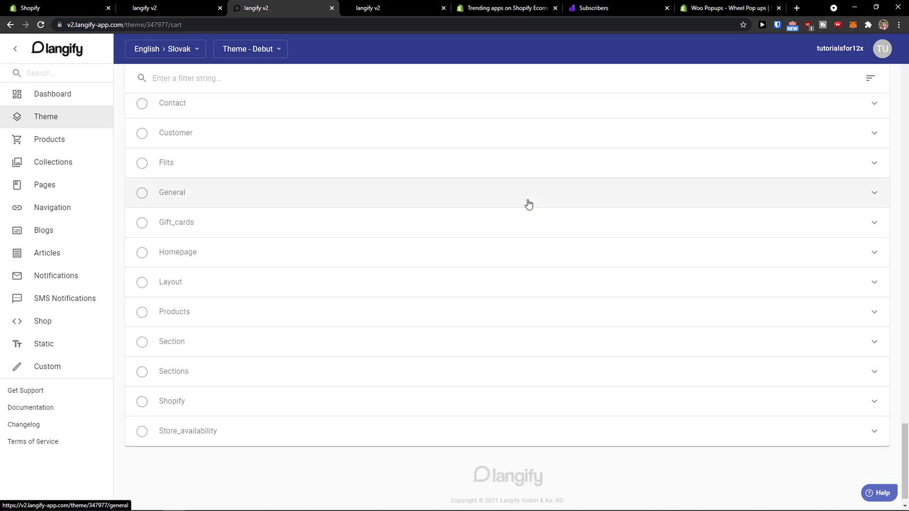
- Expand the theme's Contact strings and auto-translate them into Slovak
scroll(161, 315, "up", 2)
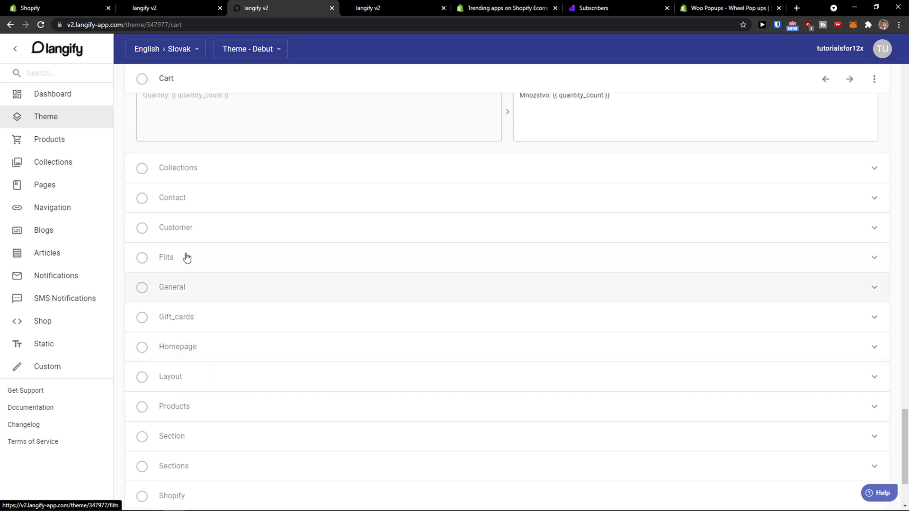
left_click(149, 201)
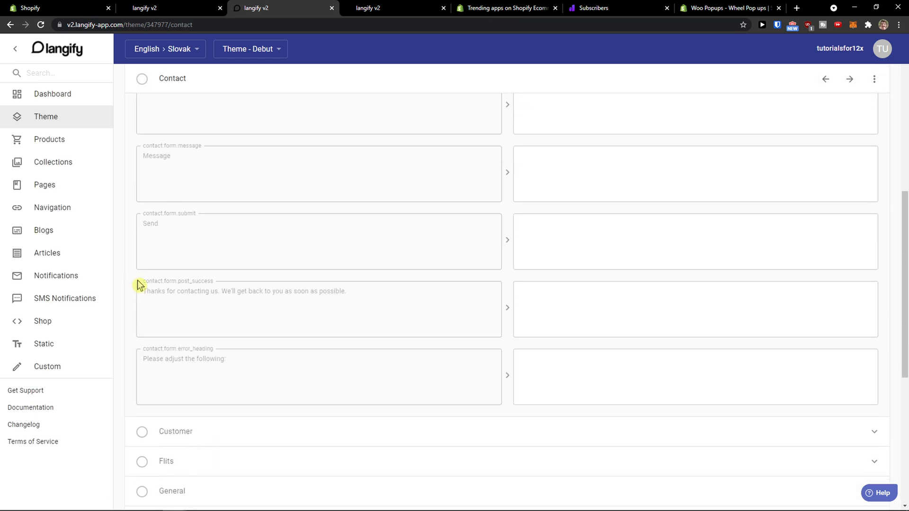
scroll(141, 282, "up", 7)
left_click(781, 257)
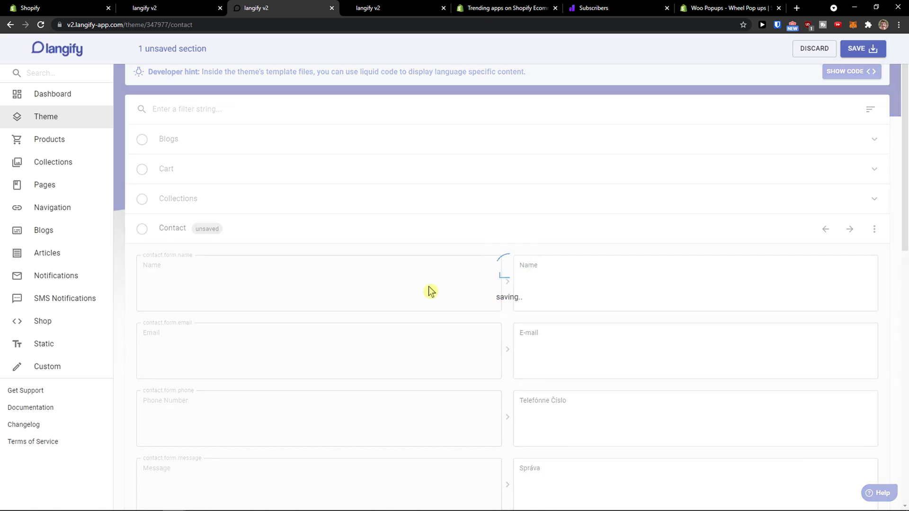
- Check the Slovak thank-you and error heading translations, then open Navigation translations
scroll(425, 286, "down", 3)
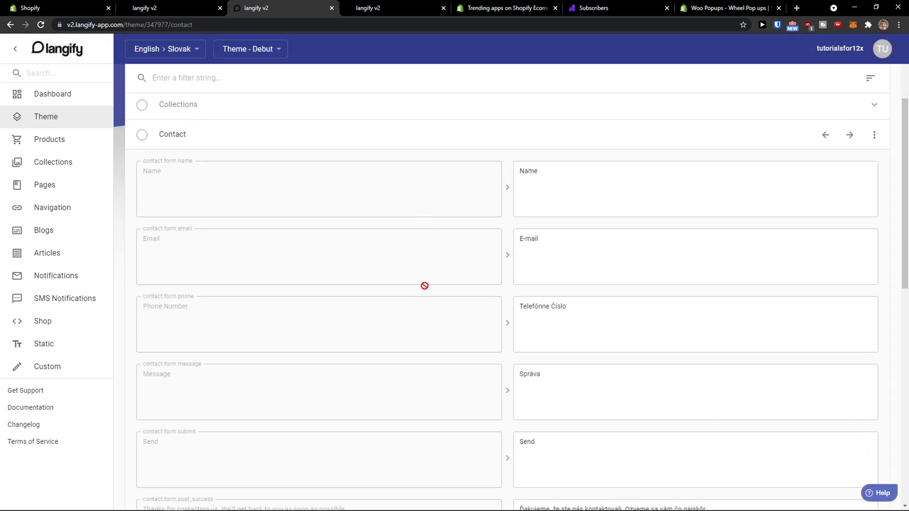
scroll(424, 286, "up", 3)
scroll(426, 287, "down", 6)
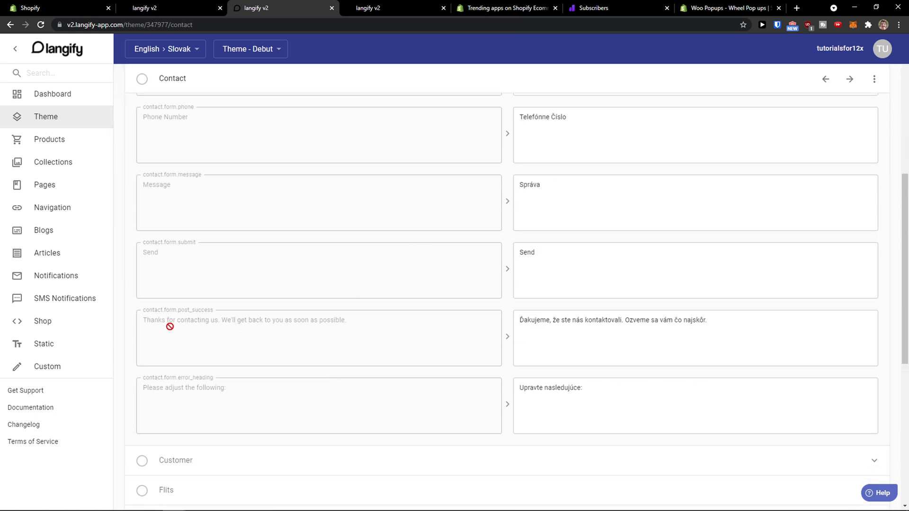
left_click(508, 339)
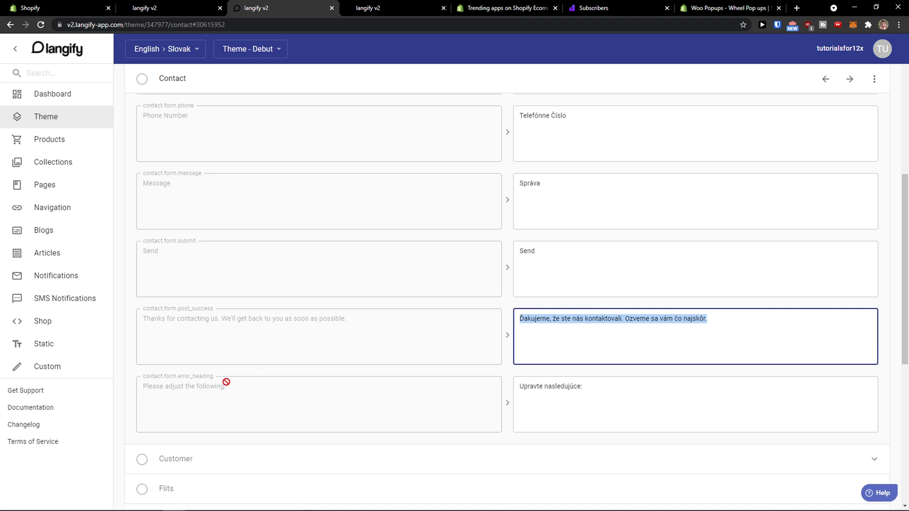
left_click(508, 404)
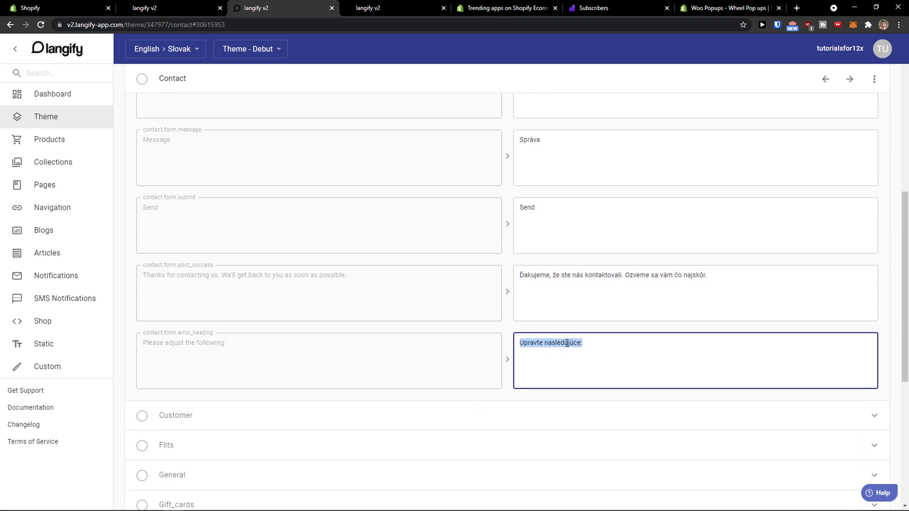
left_click(46, 213)
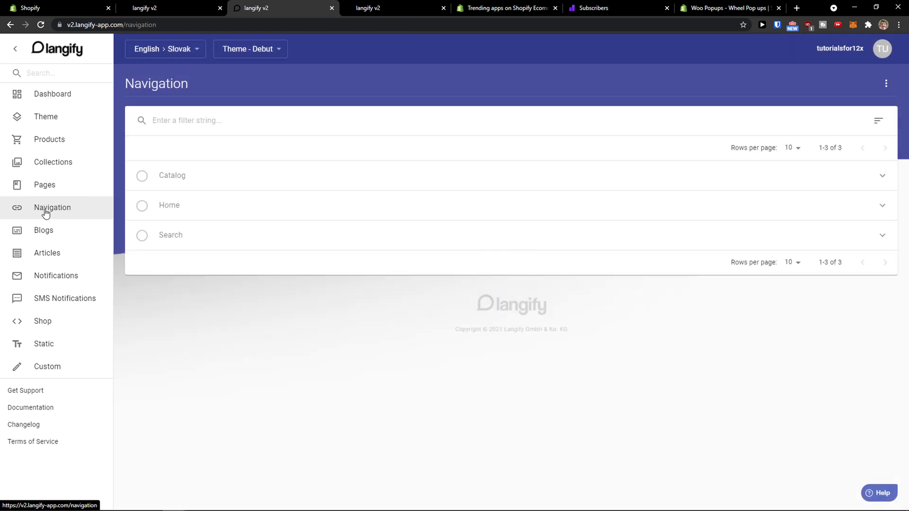
- Check the Home and Search menu translations, then browse the Blogs, Articles and Shop translations
left_click(537, 206)
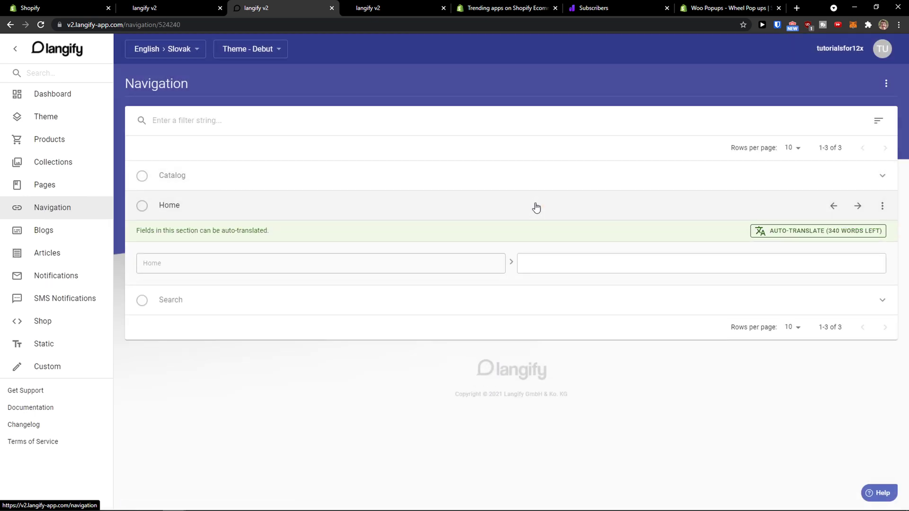
left_click(522, 289)
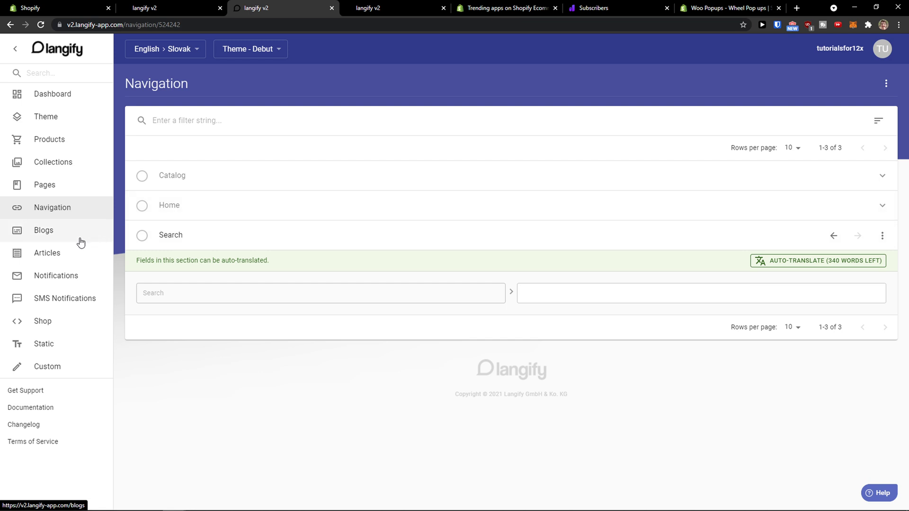
left_click(64, 242)
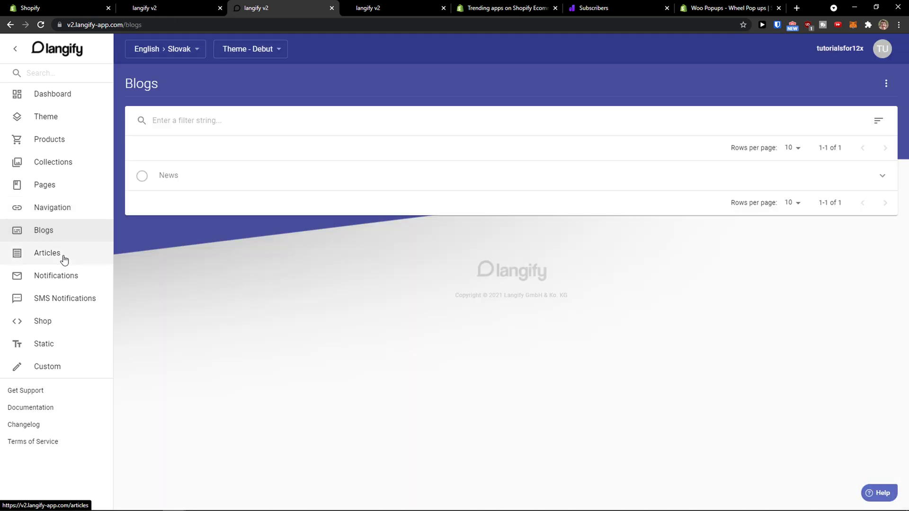
left_click(64, 258)
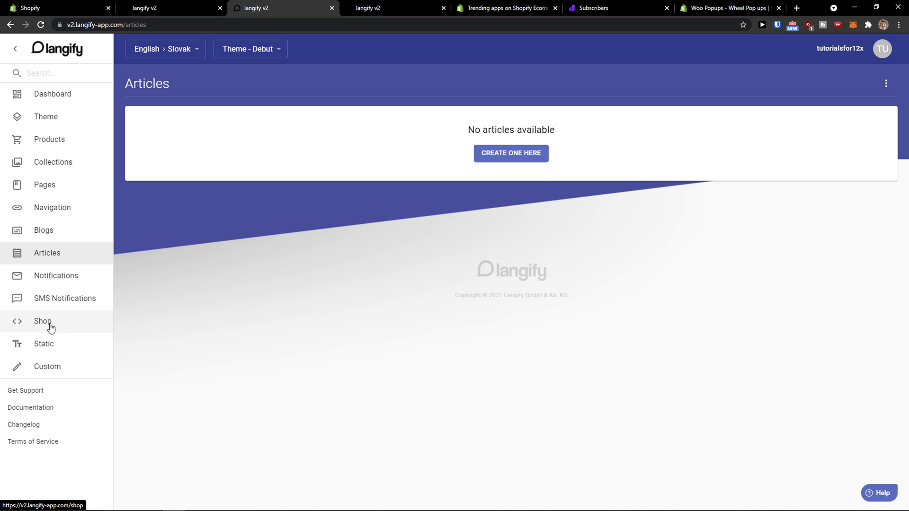
left_click(51, 328)
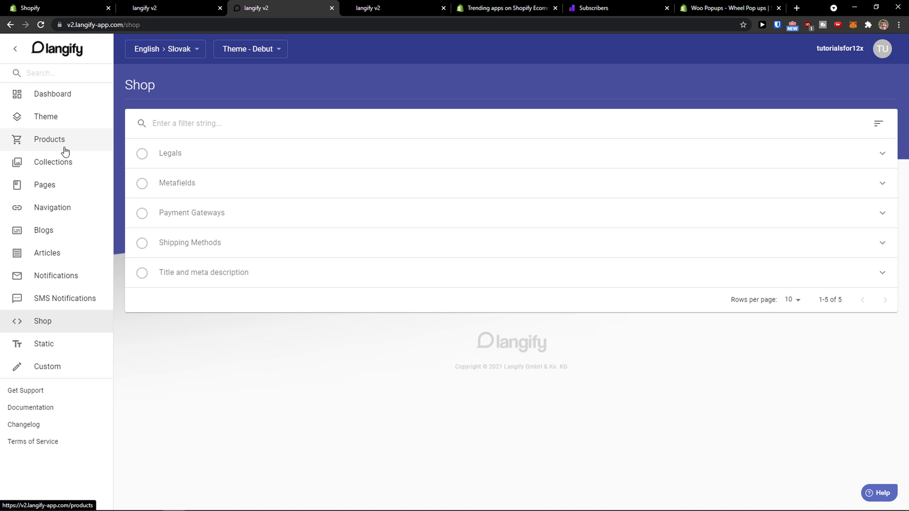
- Activate Slovak in the Dashboard's Languages (1/5) list and view the Slovak storefront
left_click(47, 97)
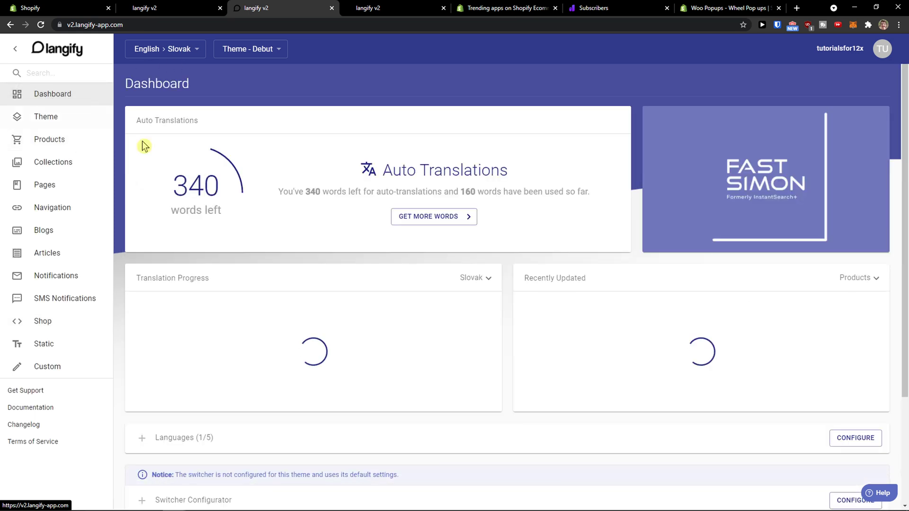
scroll(349, 277, "down", 2)
left_click(150, 344)
scroll(150, 342, "down", 3)
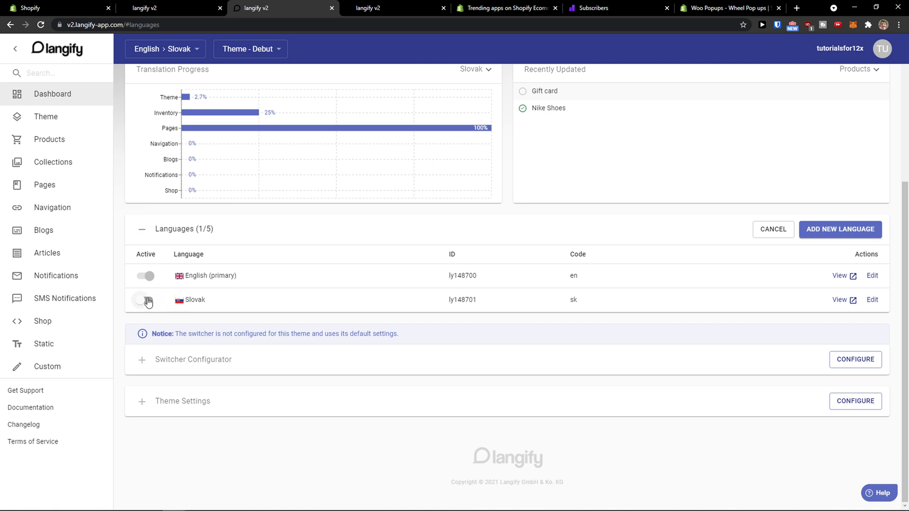
left_click(148, 301)
left_click(839, 301)
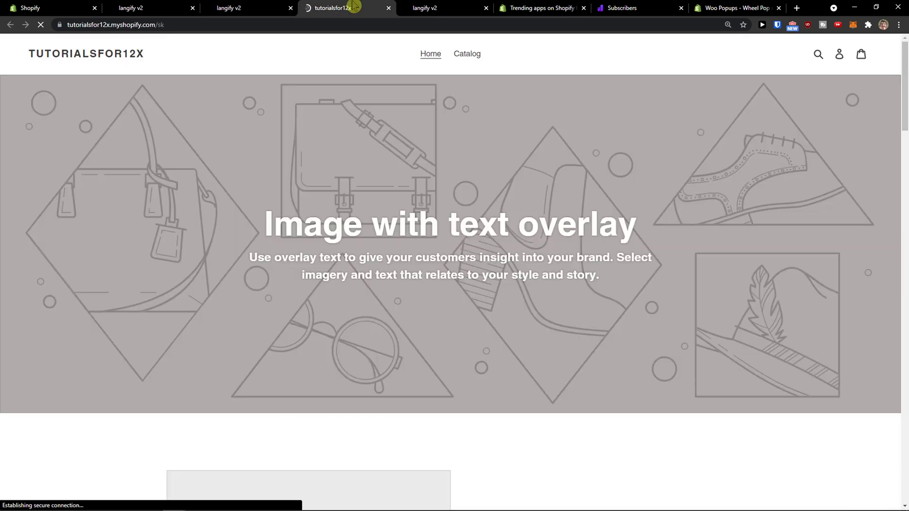
- Scroll through the Slovak storefront and open the cart page
scroll(304, 110, "down", 15)
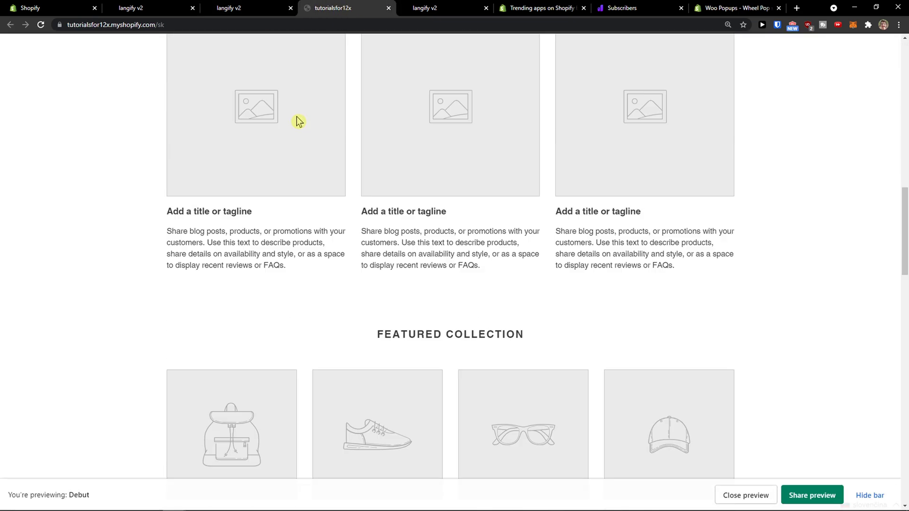
scroll(297, 121, "down", 5)
scroll(304, 129, "up", 20)
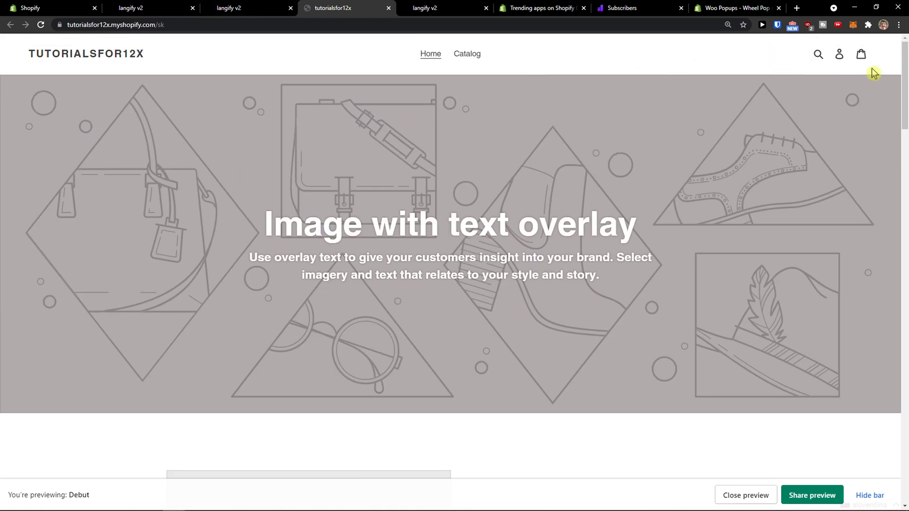
left_click(869, 63)
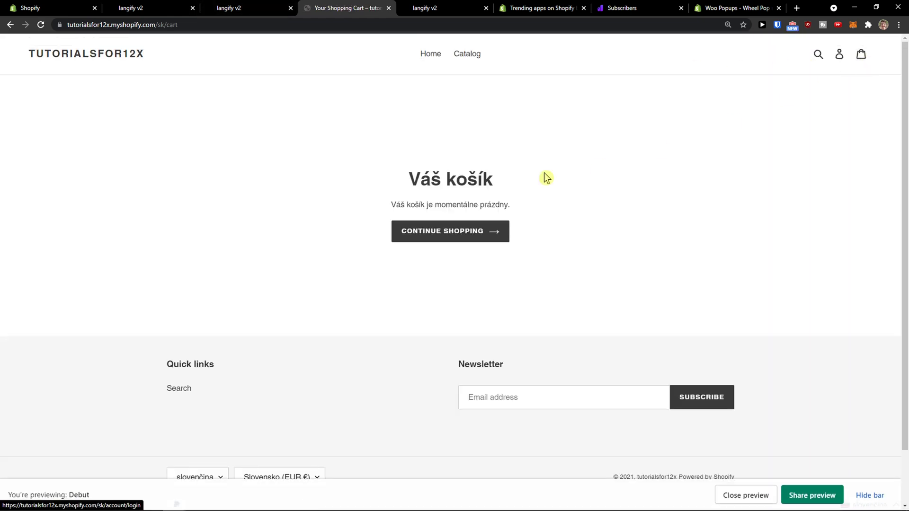
- Select the 'Váš košík' heading and Slovak empty-cart message to confirm the translation
triple_click(497, 185)
left_click(436, 205)
left_click_drag(393, 206, 349, 166)
left_click(416, 177)
left_click_drag(417, 176, 541, 201)
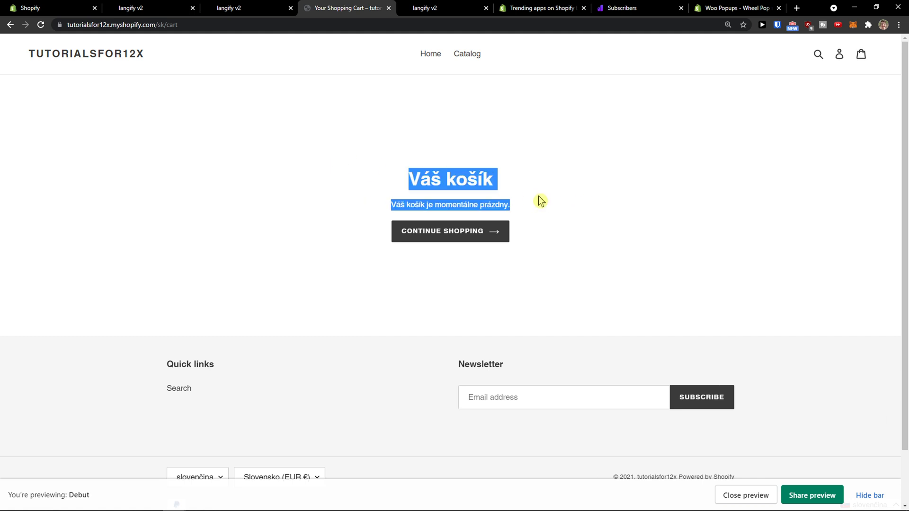
left_click(203, 8)
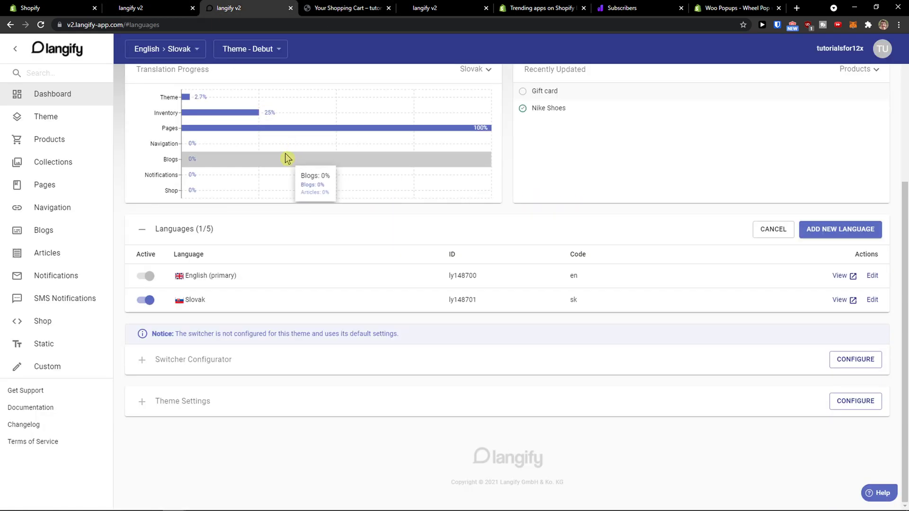
scroll(286, 158, "up", 2)
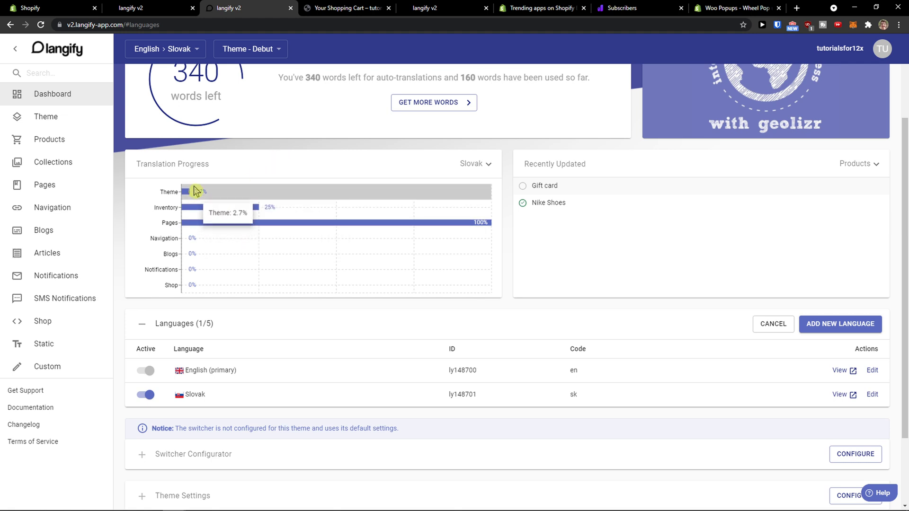
scroll(163, 165, "up", 1)
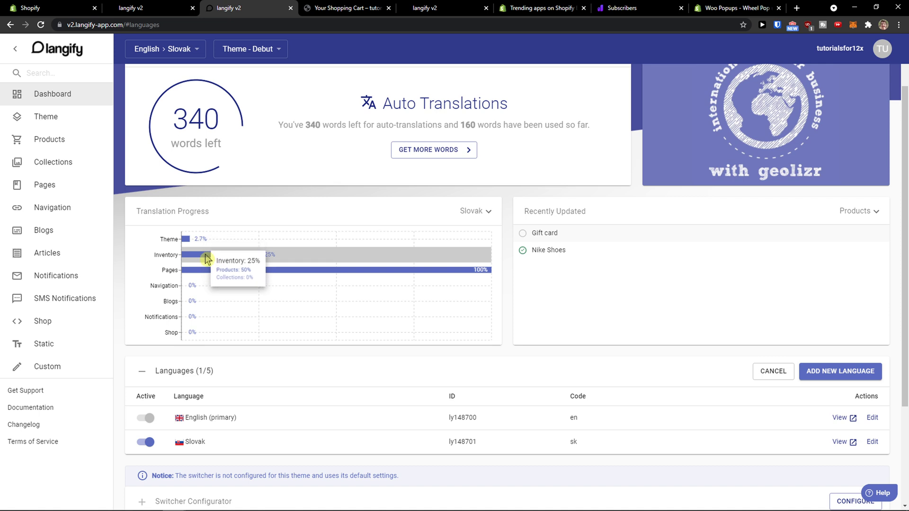